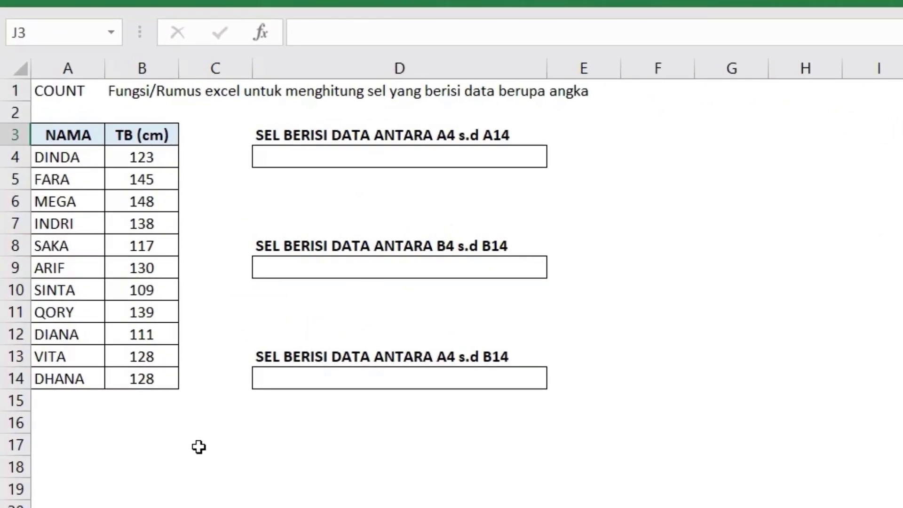
Enter =COUNT(A4:A14) in cell D4 to count the numeric cells in the NAMA column.
{"action": "left_click", "coordinate": [43, 95]}
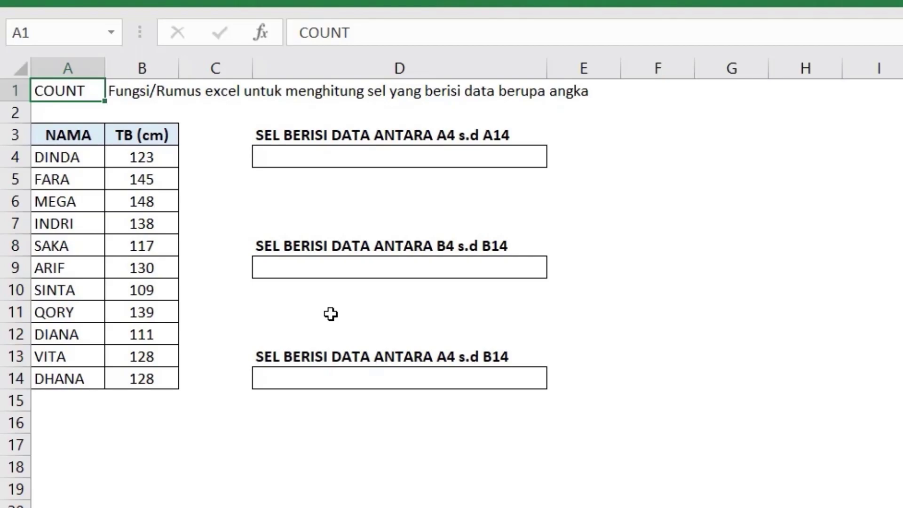
{"action": "left_click", "coordinate": [288, 151]}
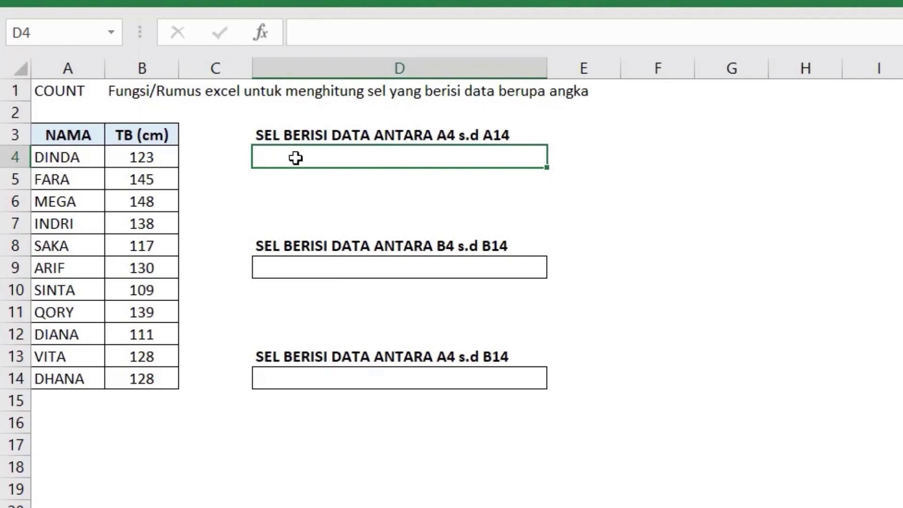
{"action": "type", "text": "=COU"}
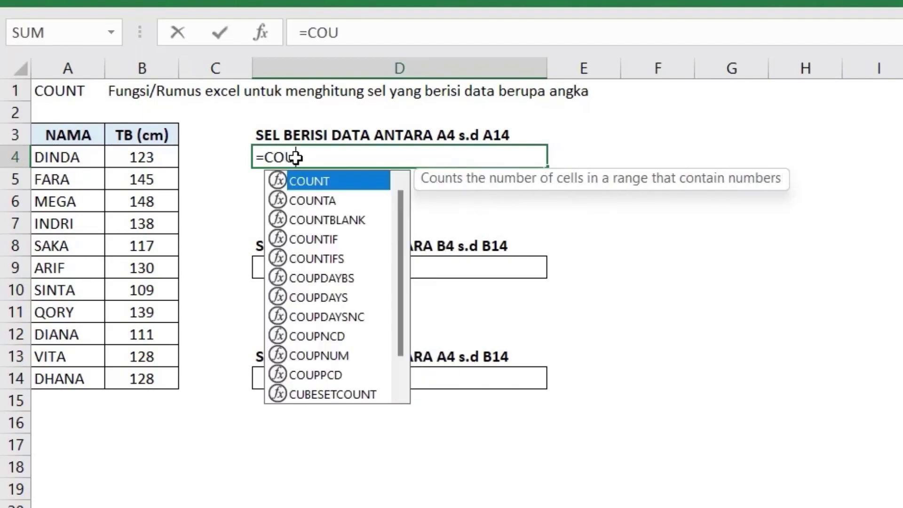
{"action": "type", "text": "NT("}
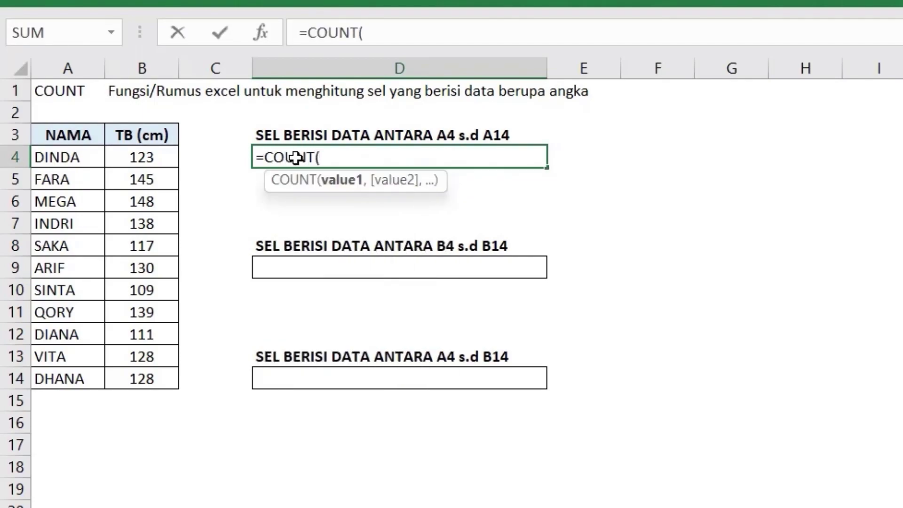
{"action": "left_click", "coordinate": [83, 156]}
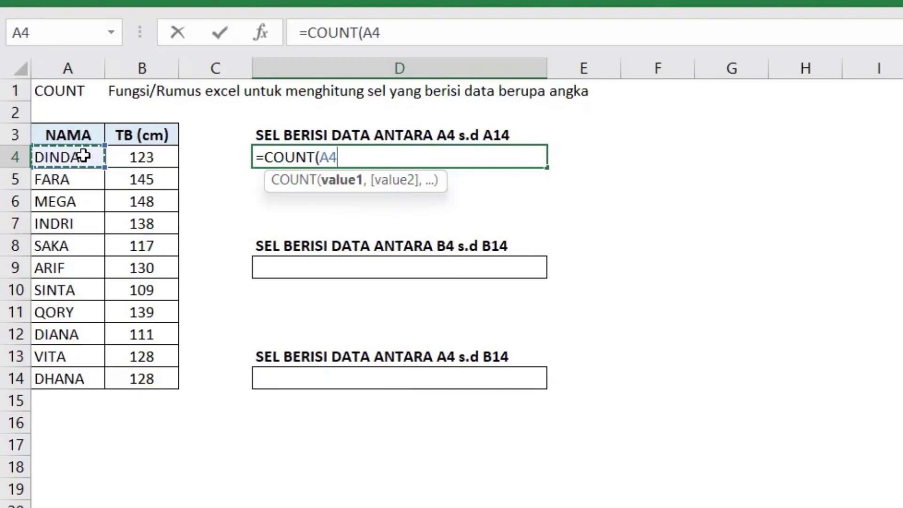
{"action": "left_click_drag", "start_coordinate": [83, 155], "coordinate": [101, 380]}
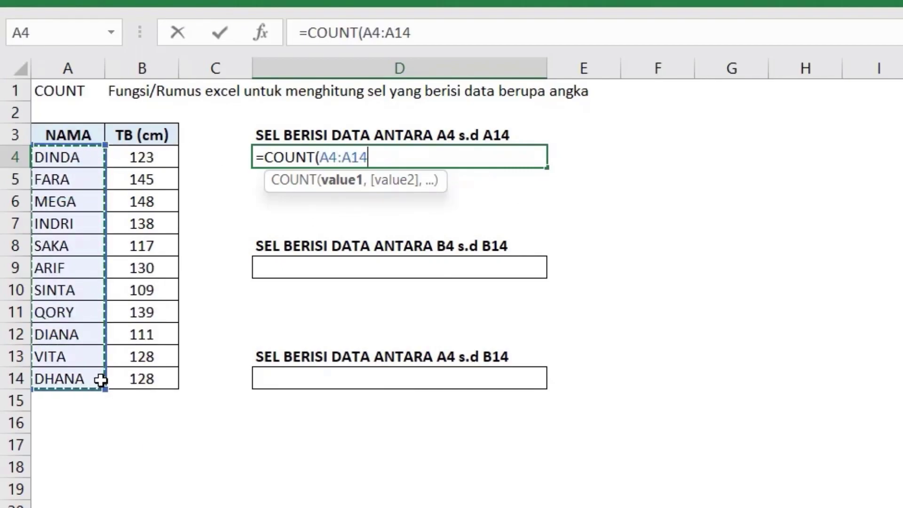
{"action": "type", "text": ")"}
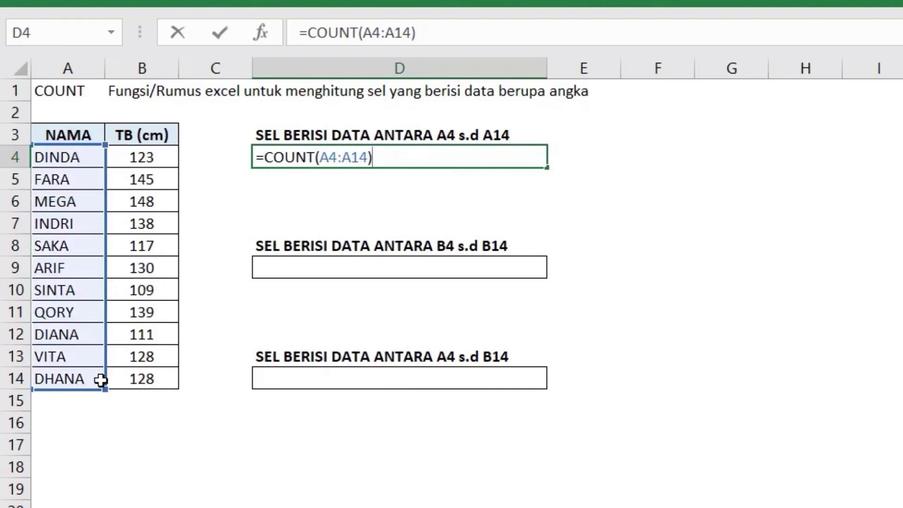
{"action": "key", "text": "Return"}
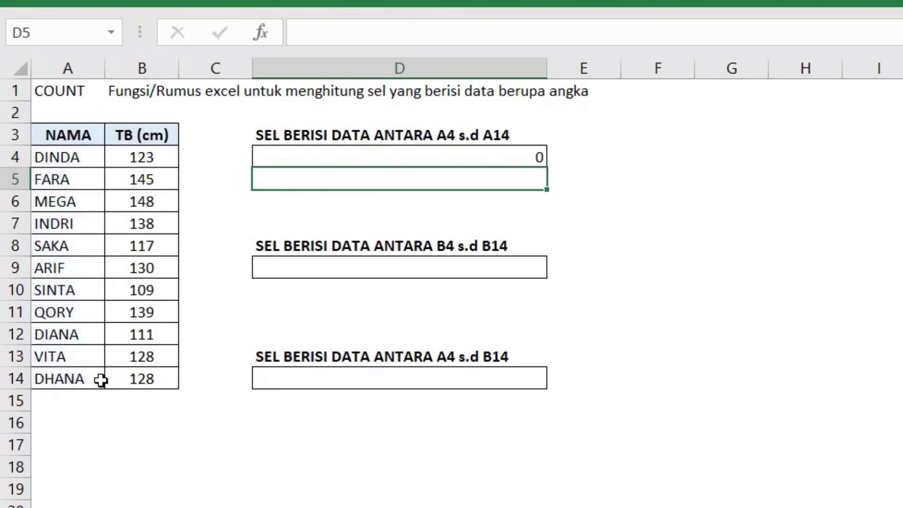
{"action": "left_click_drag", "start_coordinate": [74, 157], "coordinate": [101, 357]}
{"action": "left_click", "coordinate": [345, 152]}
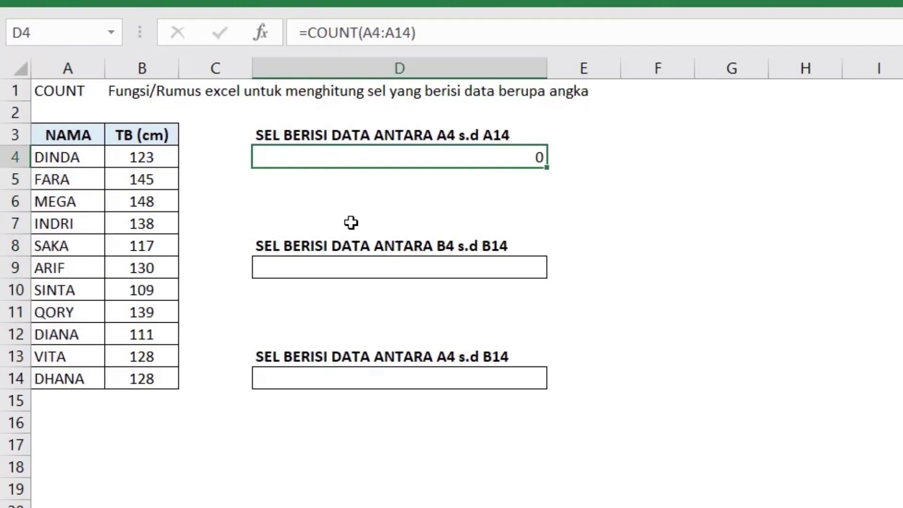
Enter =COUNT(B4:B14) in cell D9 to count the numeric cells in the TB (cm) column.
{"action": "left_click", "coordinate": [349, 267]}
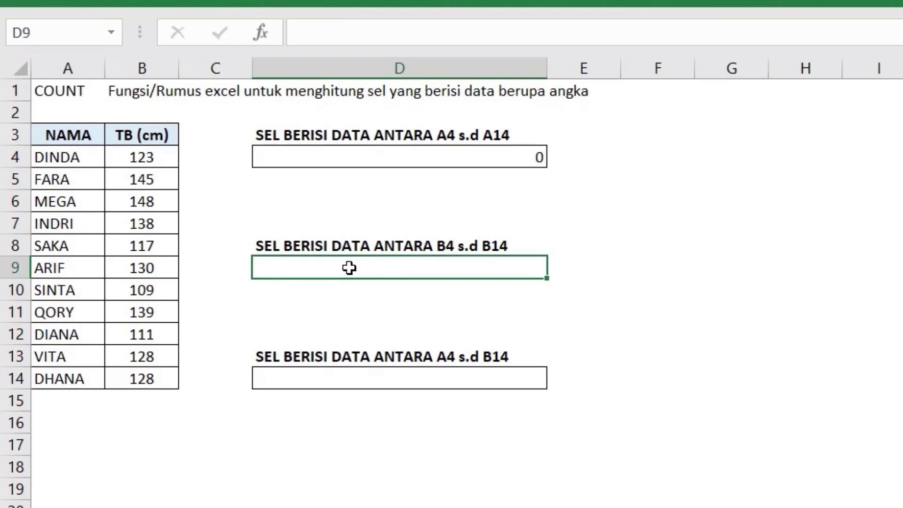
{"action": "type", "text": "=COUNT("}
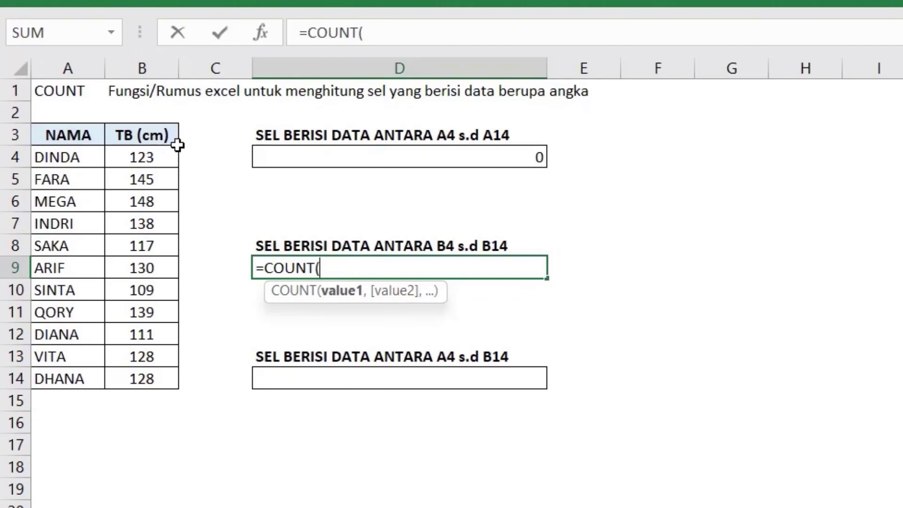
{"action": "left_click_drag", "start_coordinate": [165, 161], "coordinate": [177, 375]}
{"action": "type", "text": ")"}
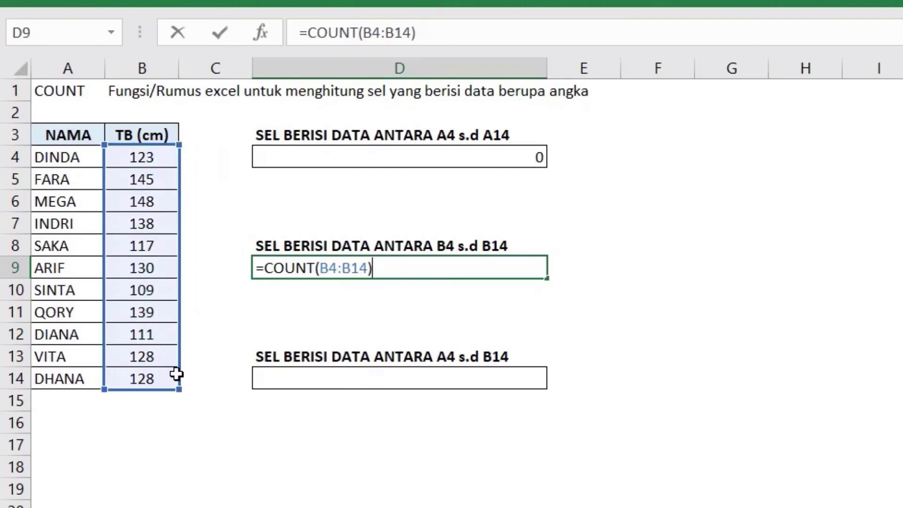
{"action": "key", "text": "Return"}
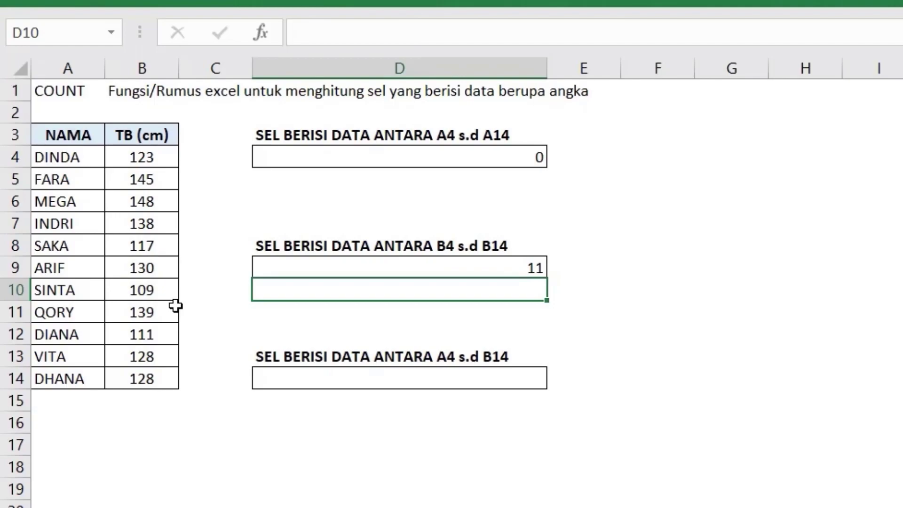
Enter =COUNT(A4:B14) in cell D14 to count the numeric cells across both table columns.
{"action": "left_click", "coordinate": [323, 376]}
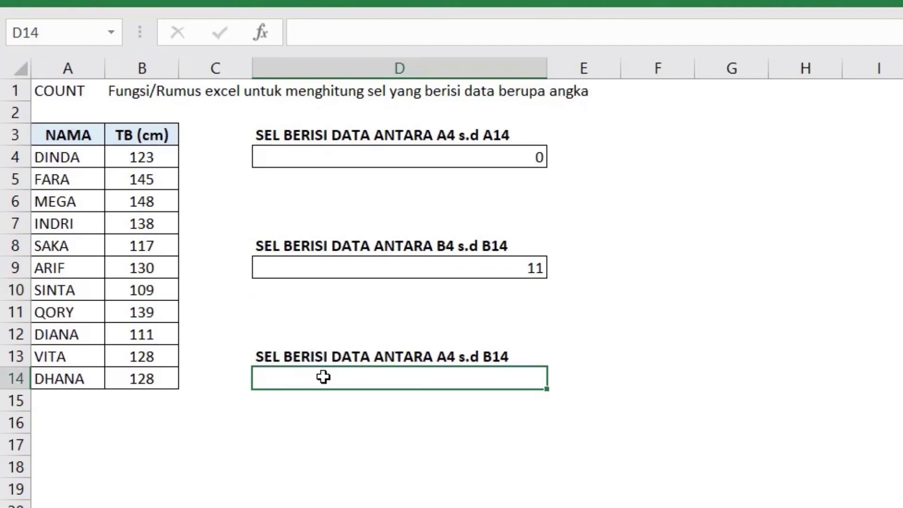
{"action": "type", "text": "=COUN"}
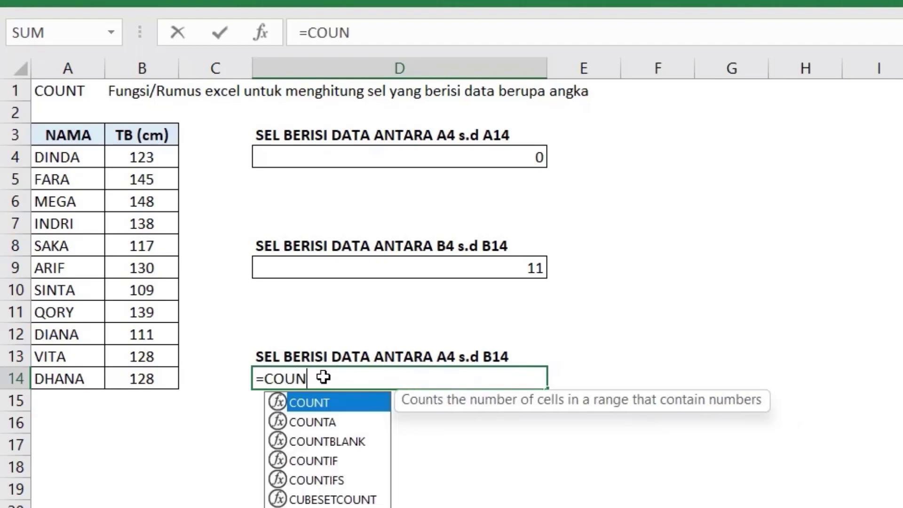
{"action": "type", "text": "T("}
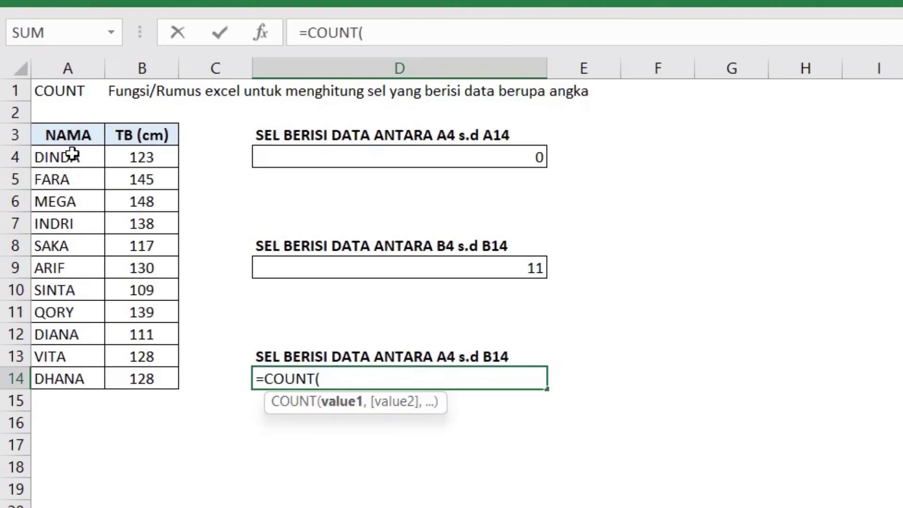
{"action": "left_click_drag", "start_coordinate": [72, 153], "coordinate": [153, 385]}
{"action": "type", "text": ")"}
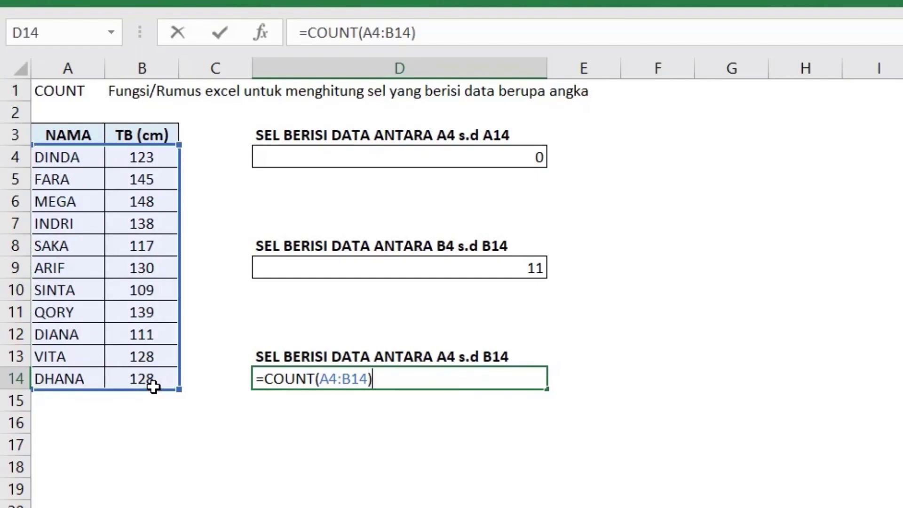
{"action": "key", "text": "Return"}
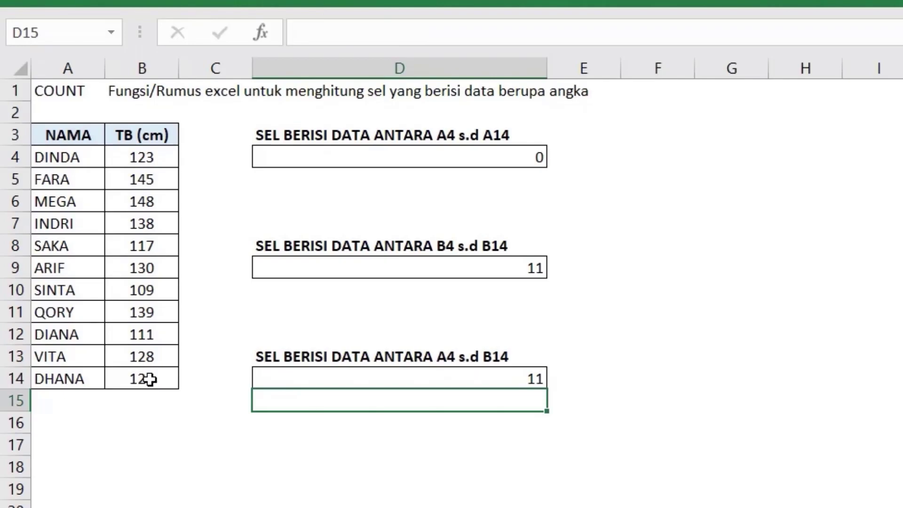
{"action": "left_click_drag", "start_coordinate": [71, 157], "coordinate": [175, 378]}
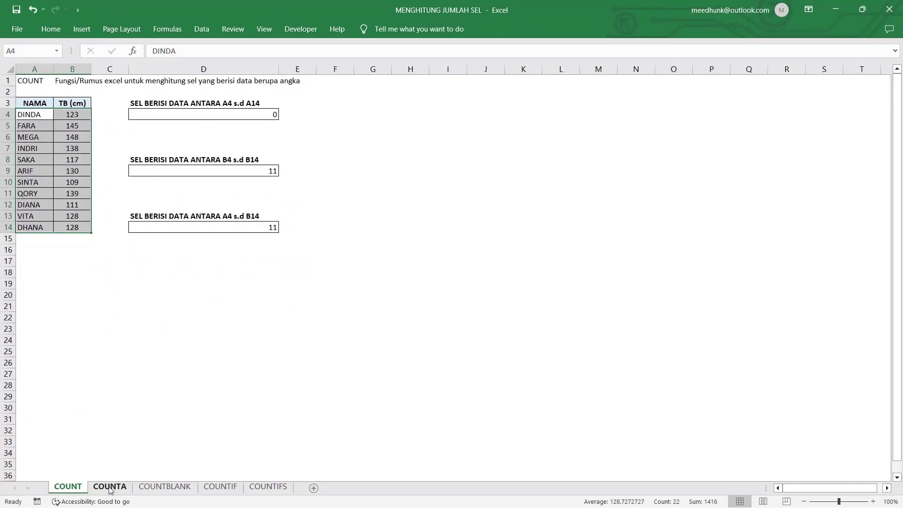
Switch to the COUNTA sheet and examine the KELAS A range A4:C6 and the KELAS B range A10:C12.
{"action": "left_click", "coordinate": [109, 487]}
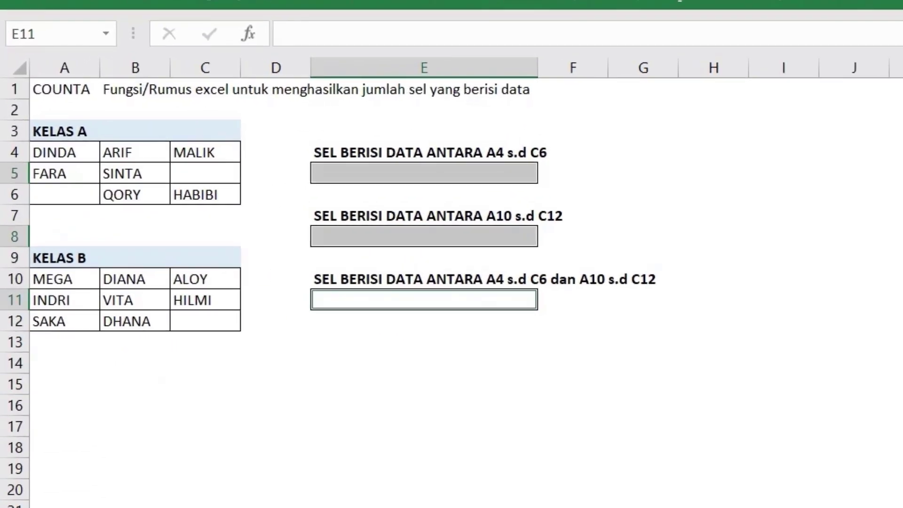
{"action": "left_click", "coordinate": [89, 292]}
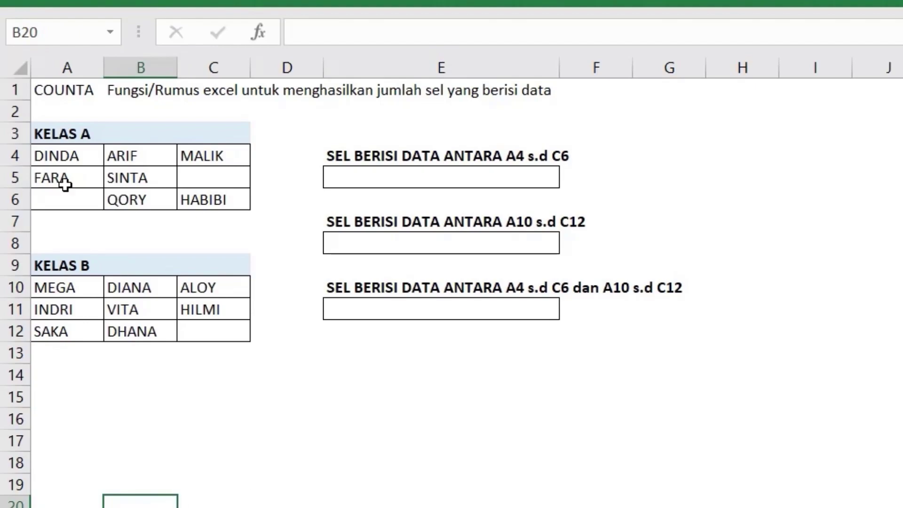
{"action": "left_click", "coordinate": [46, 152]}
{"action": "left_click_drag", "start_coordinate": [78, 179], "coordinate": [217, 200]}
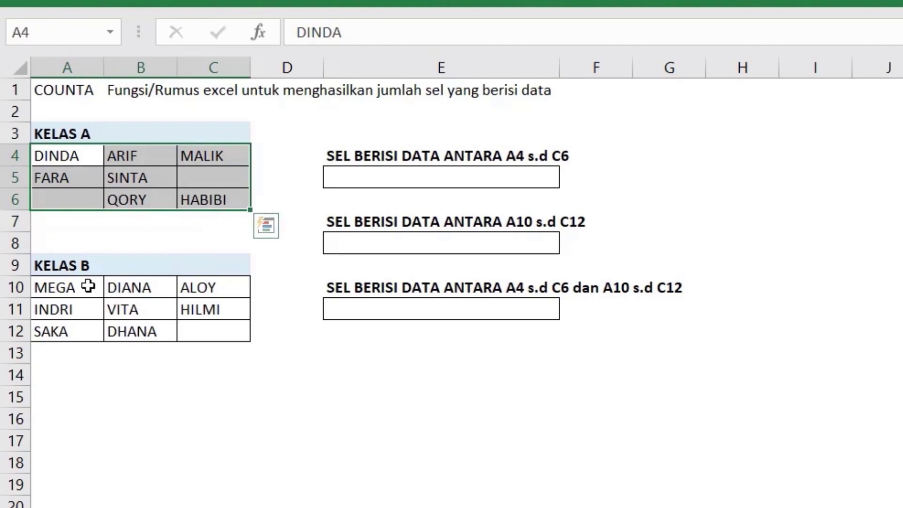
{"action": "left_click_drag", "start_coordinate": [90, 290], "coordinate": [197, 321]}
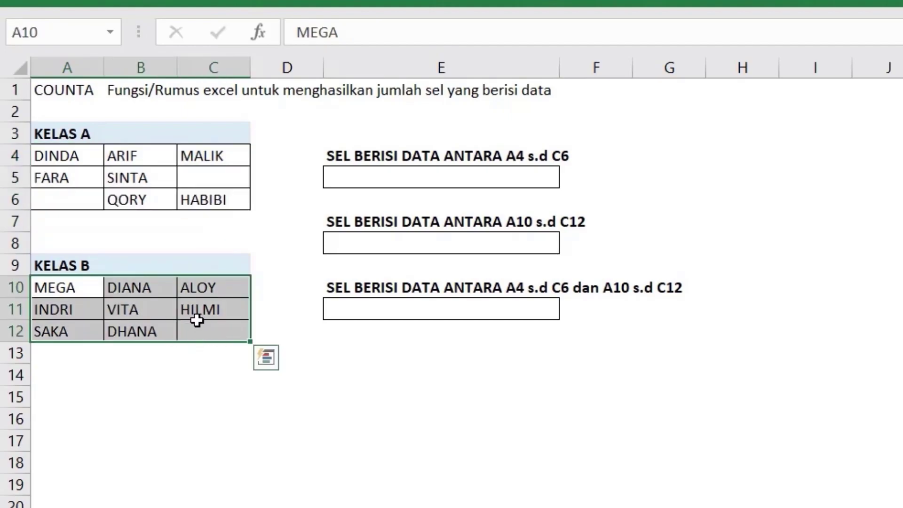
Enter =COUNTA(A4:C6) in cell E5 to count the filled cells of KELAS A.
{"action": "left_click", "coordinate": [399, 176]}
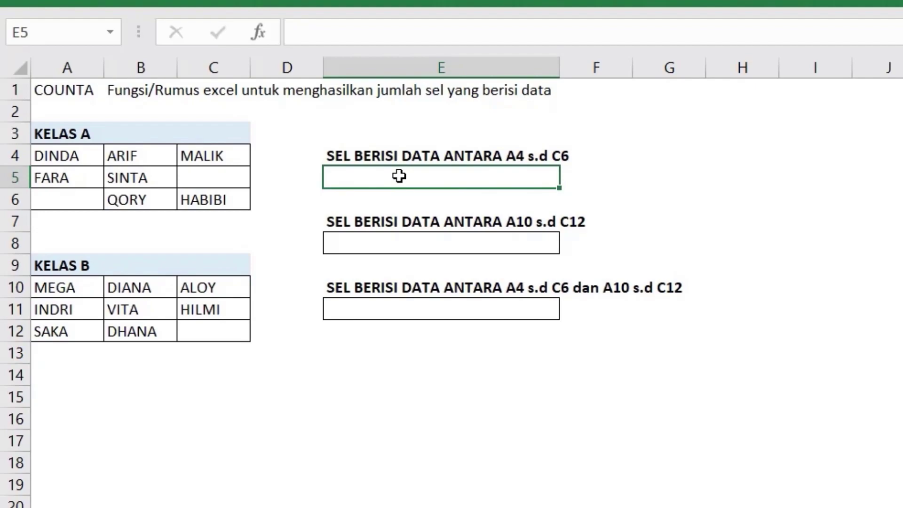
{"action": "type", "text": "=COUNT"}
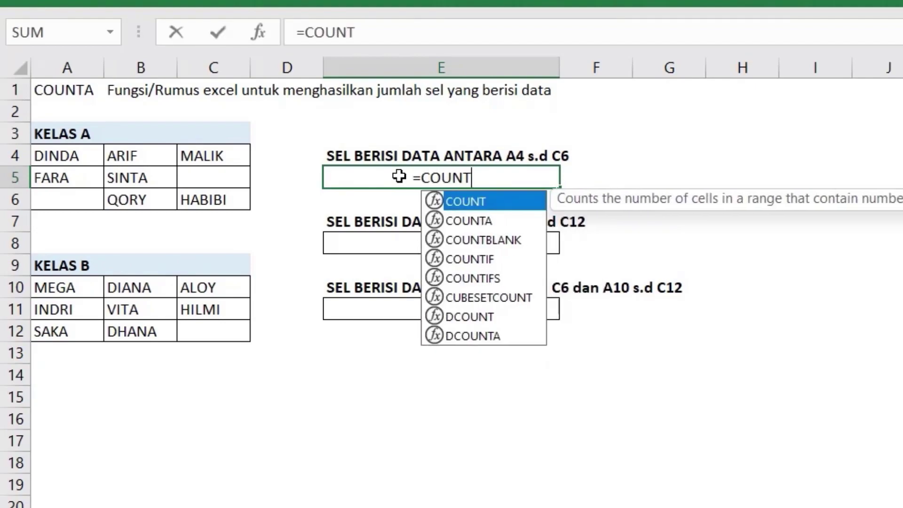
{"action": "type", "text": "A("}
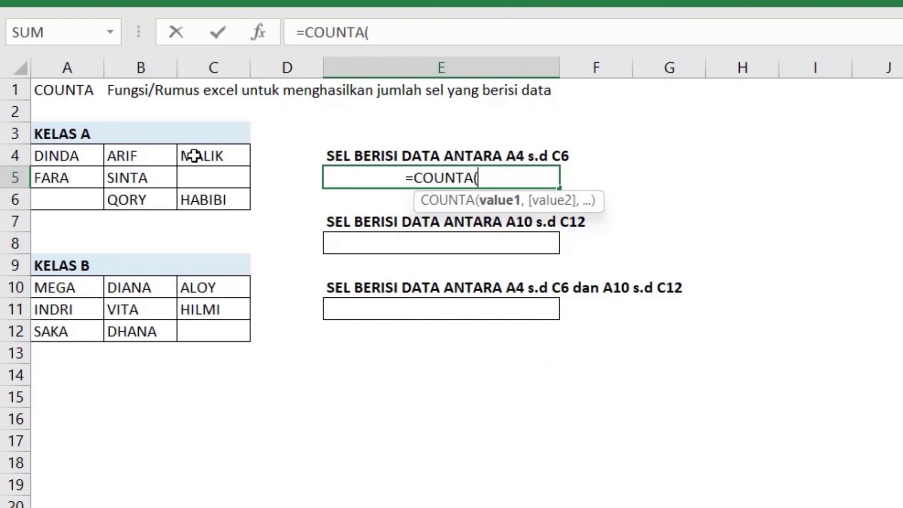
{"action": "left_click_drag", "start_coordinate": [78, 150], "coordinate": [205, 199]}
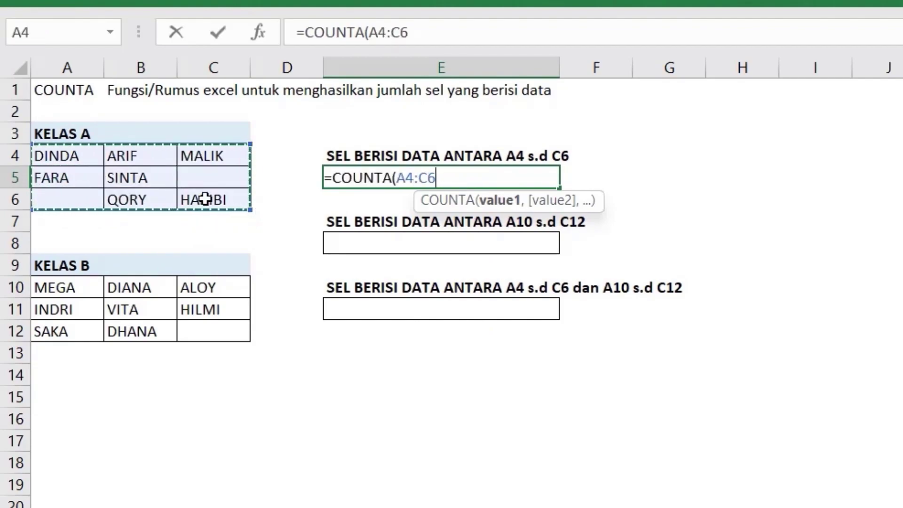
{"action": "type", "text": ")"}
{"action": "key", "text": "Return"}
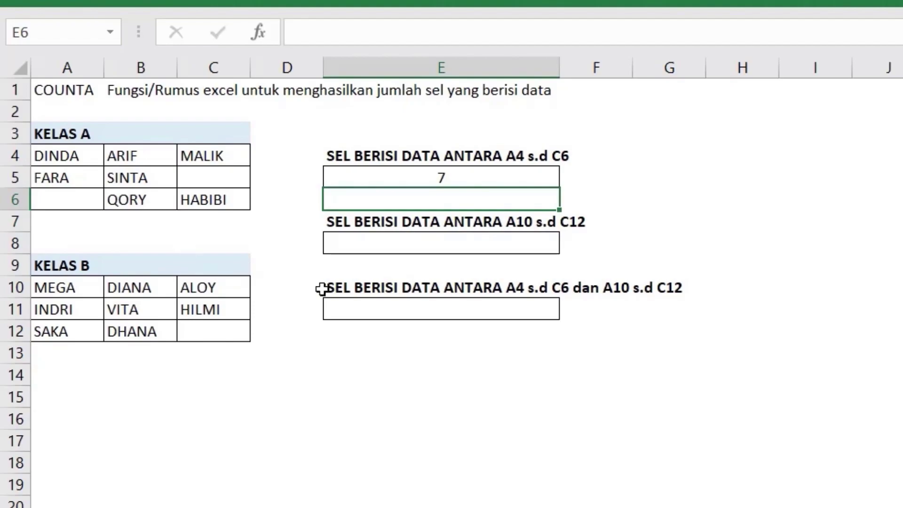
Enter =COUNTA(A10:C12) in cell E8 to count the filled cells of KELAS B.
{"action": "left_click", "coordinate": [384, 237]}
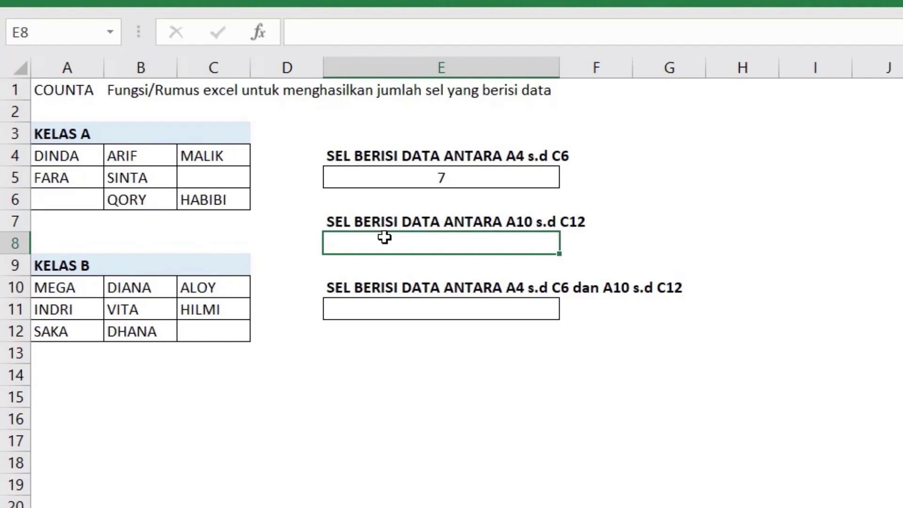
{"action": "type", "text": "=COUNTA"}
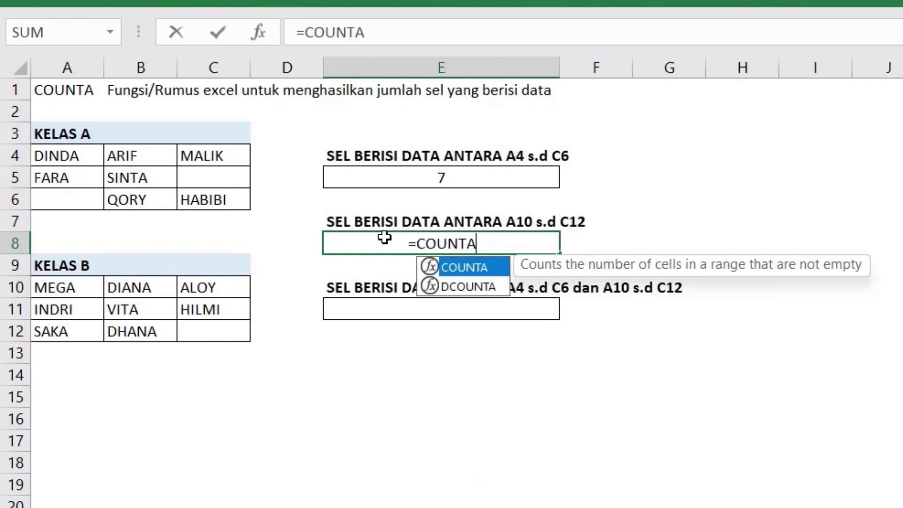
{"action": "type", "text": "("}
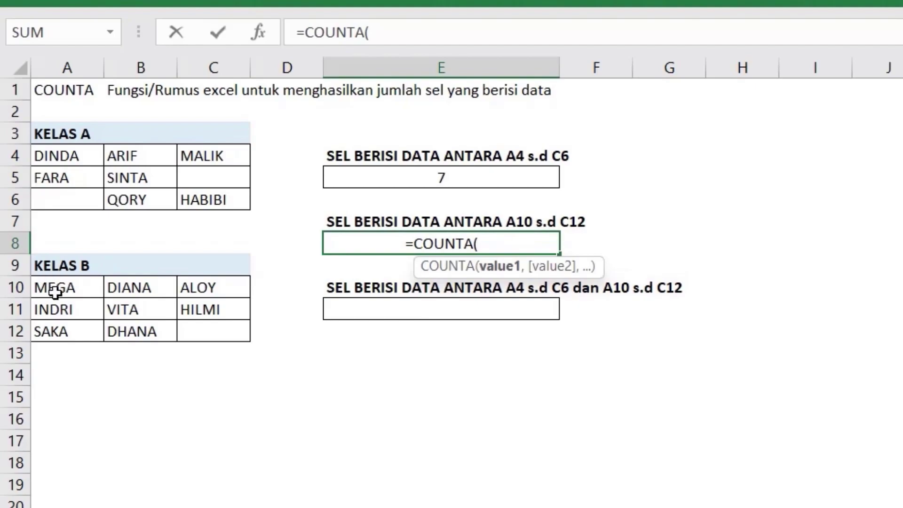
{"action": "left_click_drag", "start_coordinate": [63, 289], "coordinate": [241, 337]}
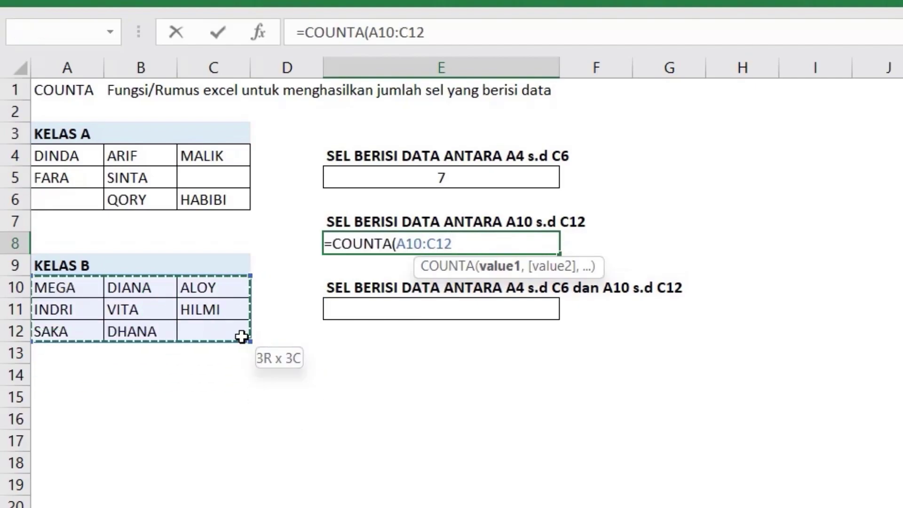
{"action": "type", "text": ")"}
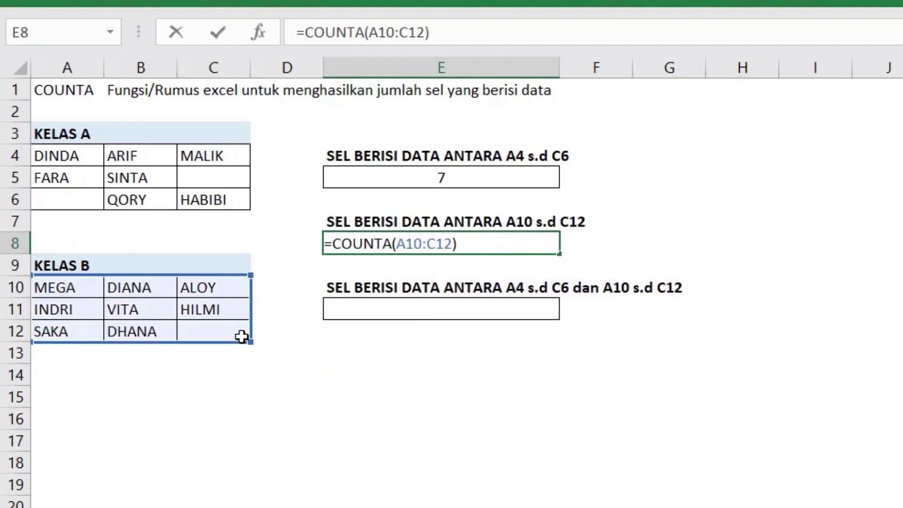
{"action": "key", "text": "Return"}
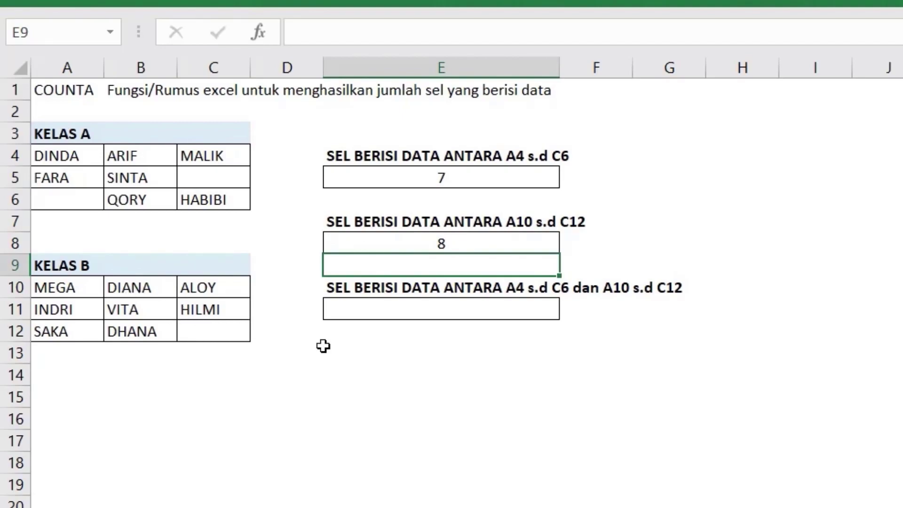
Enter =COUNTA(A4:C6,A10:C12) in cell E11 to count the filled cells of KELAS A and KELAS B together.
{"action": "left_click", "coordinate": [357, 309]}
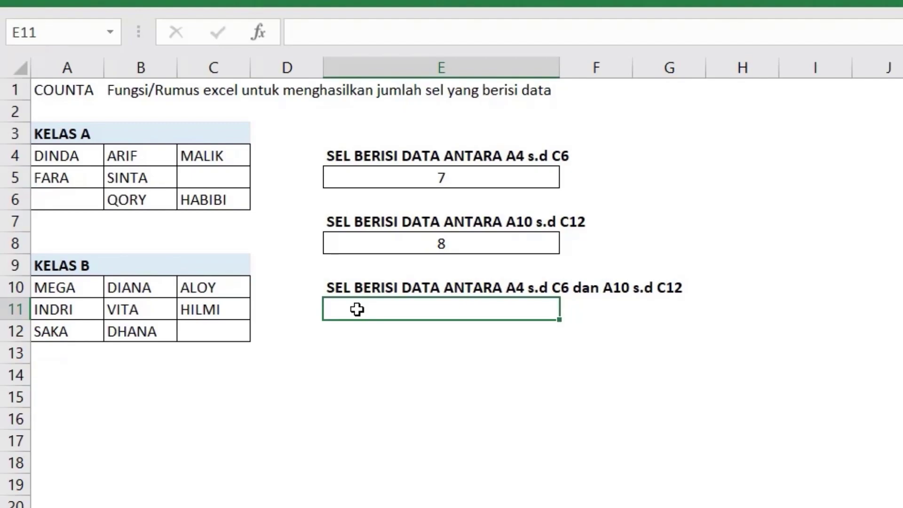
{"action": "type", "text": "=COUN"}
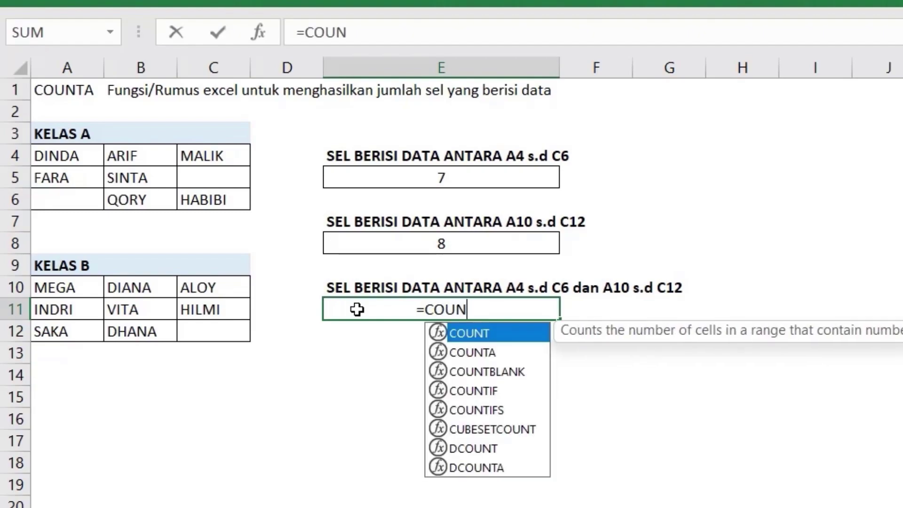
{"action": "type", "text": "TA("}
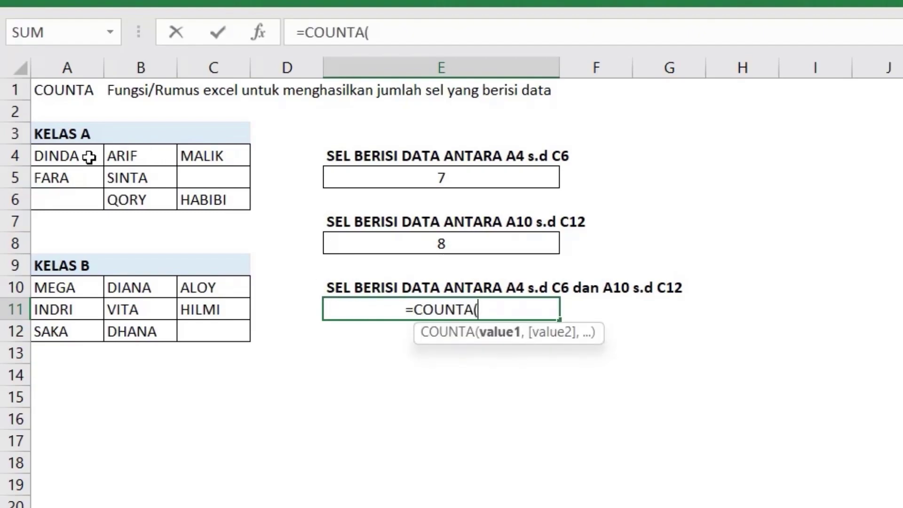
{"action": "left_click_drag", "start_coordinate": [87, 157], "coordinate": [187, 203]}
{"action": "type", "text": ","}
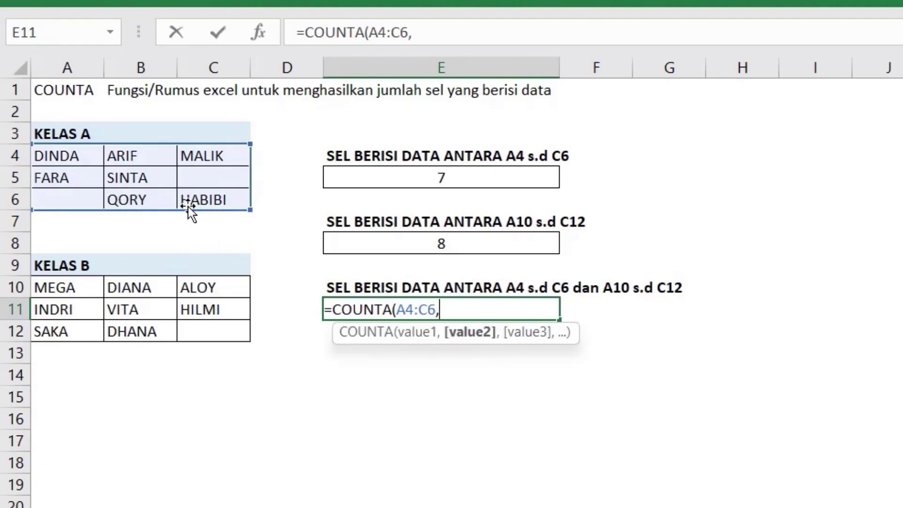
{"action": "left_click_drag", "start_coordinate": [92, 286], "coordinate": [200, 334]}
{"action": "type", "text": ")"}
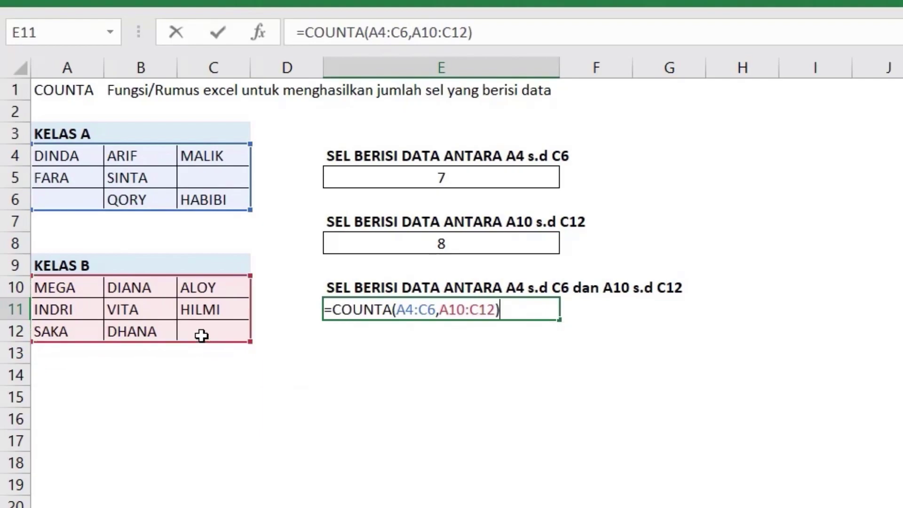
{"action": "key", "text": "Return"}
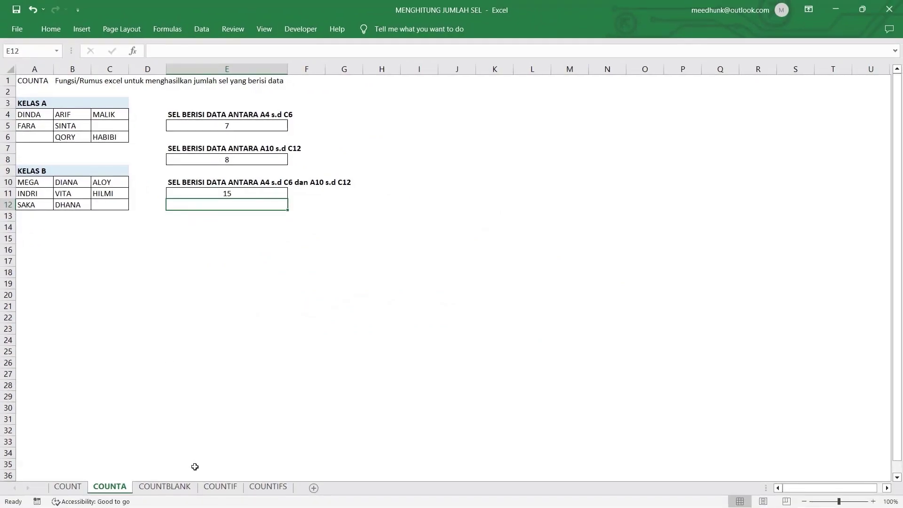
On the COUNTBLANK sheet, insert "tidak" before "berisi data" in the function description in cell B1.
{"action": "left_click", "coordinate": [165, 487]}
{"action": "left_click", "coordinate": [160, 381]}
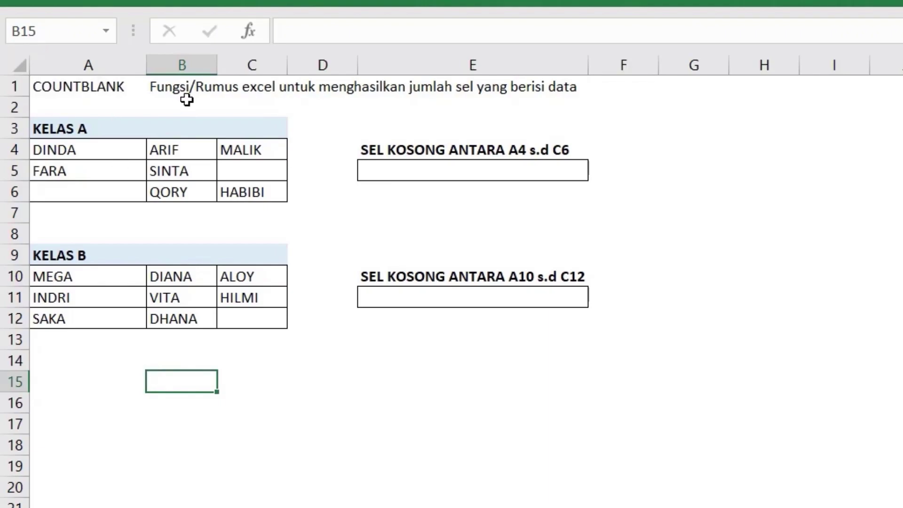
{"action": "left_click", "coordinate": [194, 86]}
{"action": "left_click_drag", "start_coordinate": [720, 32], "coordinate": [645, 31]}
{"action": "left_click", "coordinate": [643, 31]}
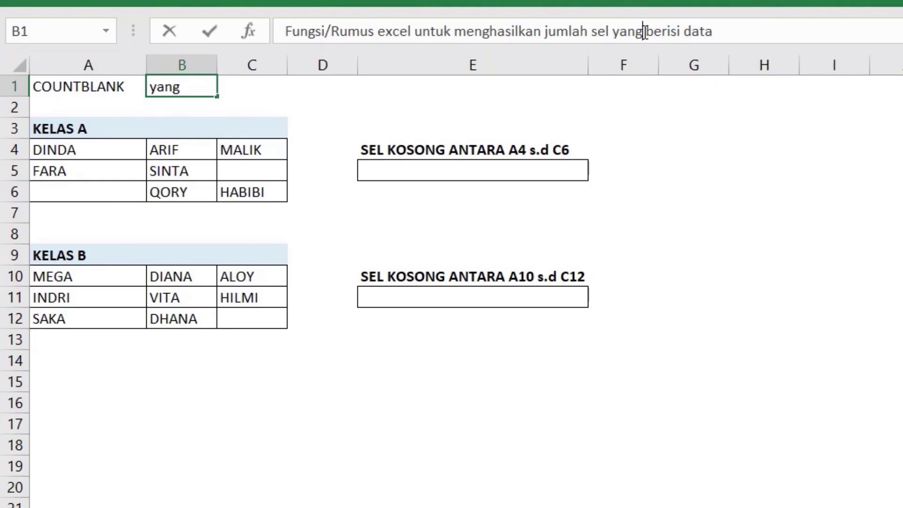
{"action": "type", "text": "tidak"}
{"action": "key", "text": "Return"}
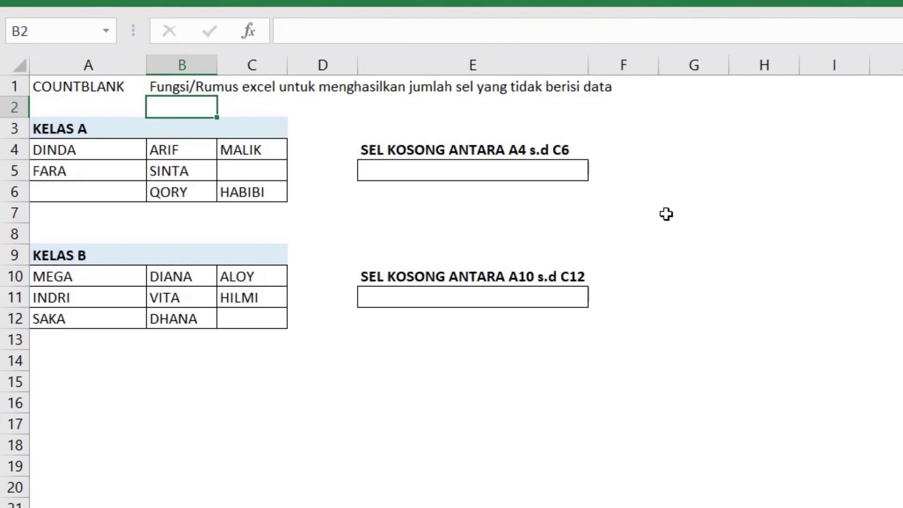
Enter =COUNTBLANK(A4:C6) in cell E5 to count the empty cells of KELAS A, and check blank cells A6 and C5.
{"action": "left_click", "coordinate": [467, 165]}
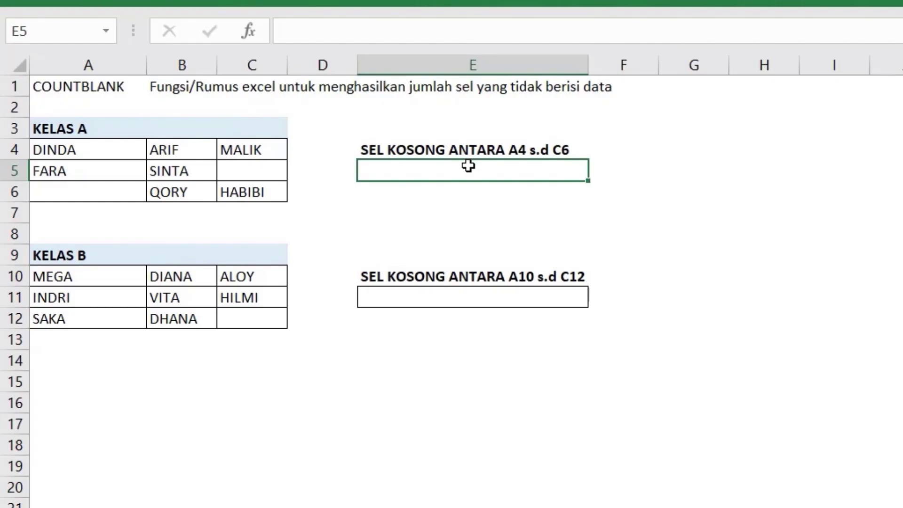
{"action": "type", "text": "="}
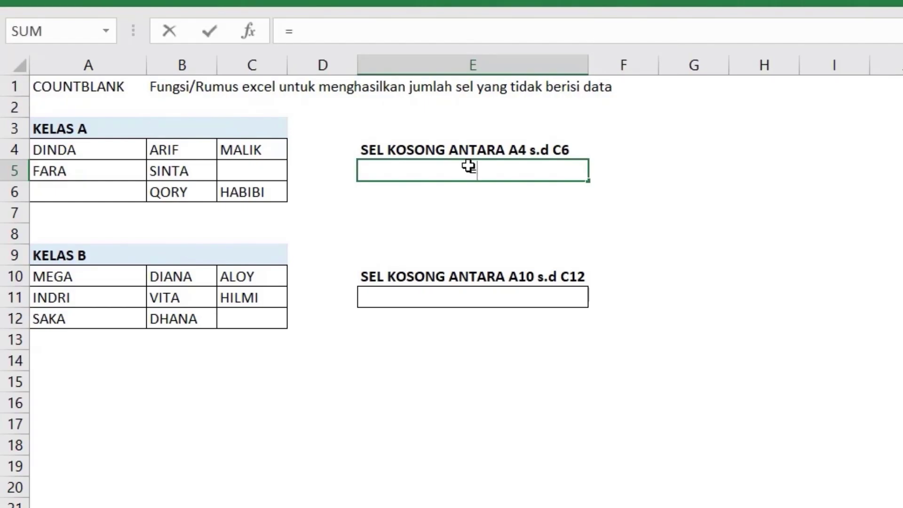
{"action": "type", "text": "COUNTBLANK("}
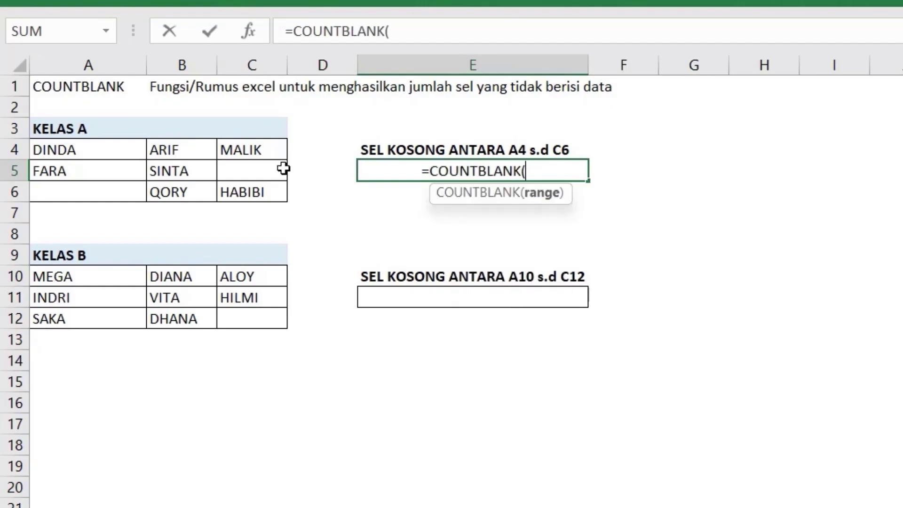
{"action": "left_click_drag", "start_coordinate": [94, 146], "coordinate": [233, 199]}
{"action": "type", "text": ")"}
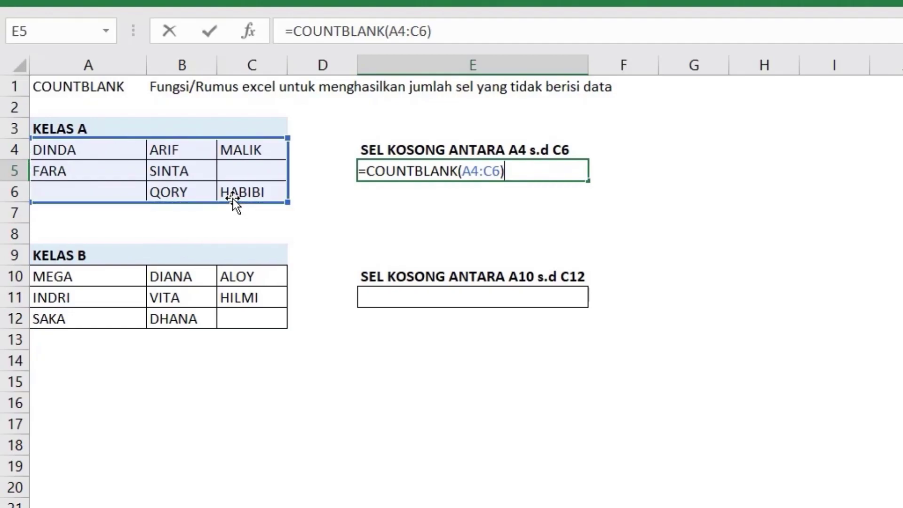
{"action": "key", "text": "Return"}
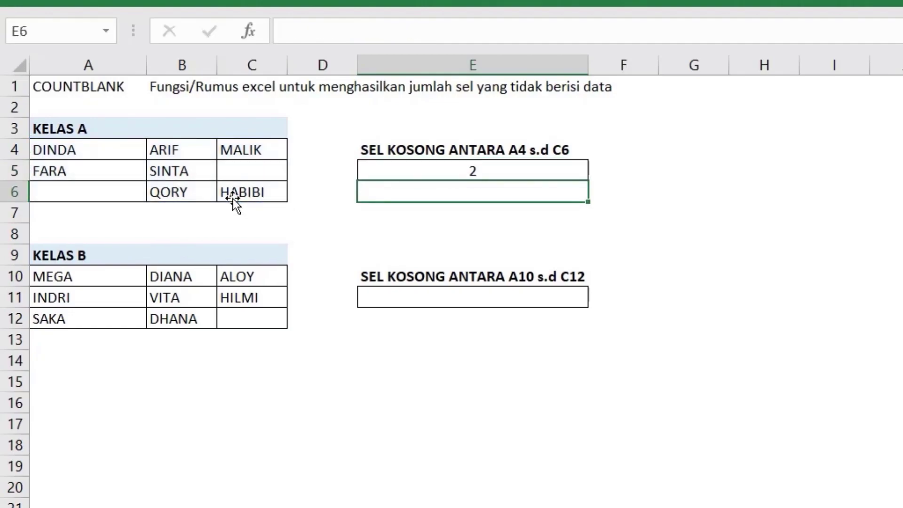
{"action": "left_click", "coordinate": [135, 191]}
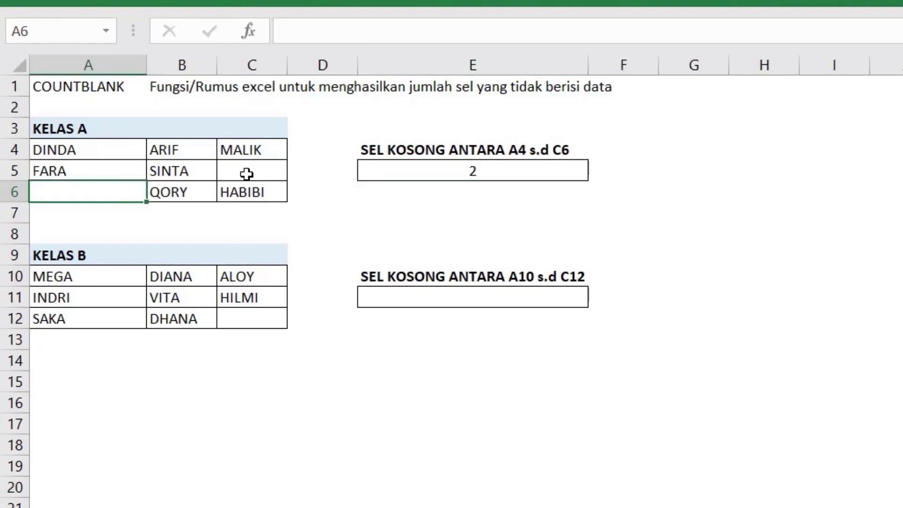
{"action": "left_click", "coordinate": [256, 169]}
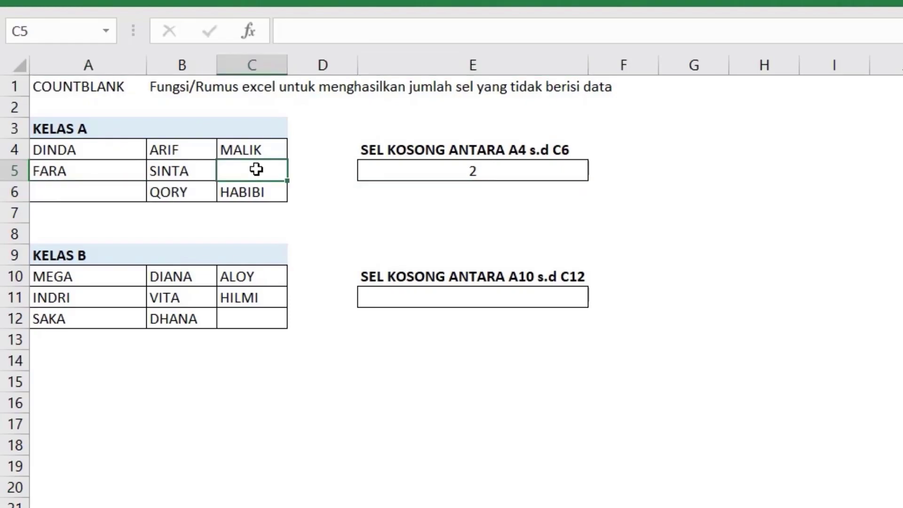
Enter =COUNTBLANK(A10:C12) in cell E11 to count the empty cells of KELAS B, and check blank cell C12.
{"action": "left_click", "coordinate": [388, 301]}
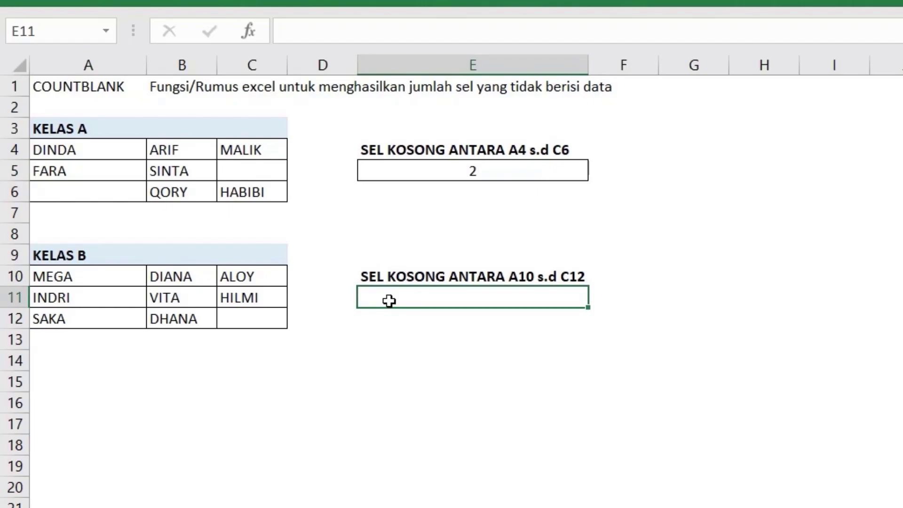
{"action": "type", "text": "=COUNT"}
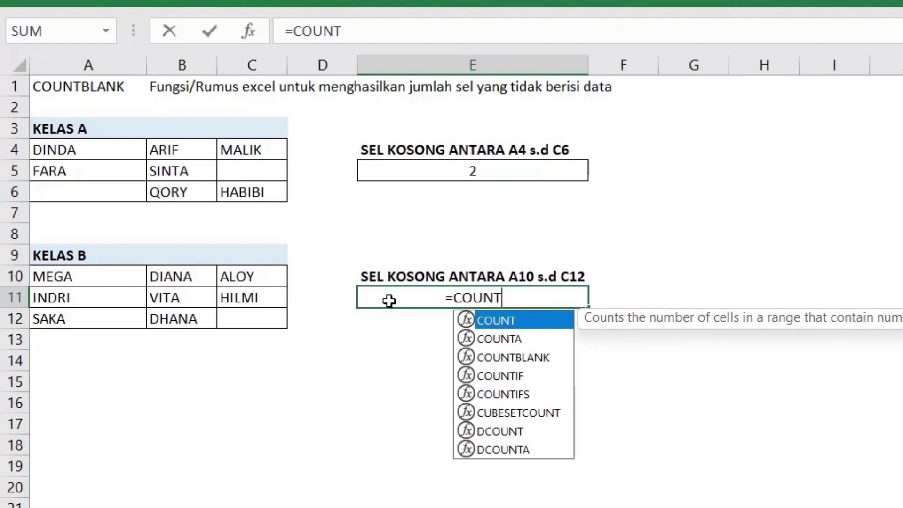
{"action": "type", "text": "BLAV"}
{"action": "key", "text": "BackSpace"}
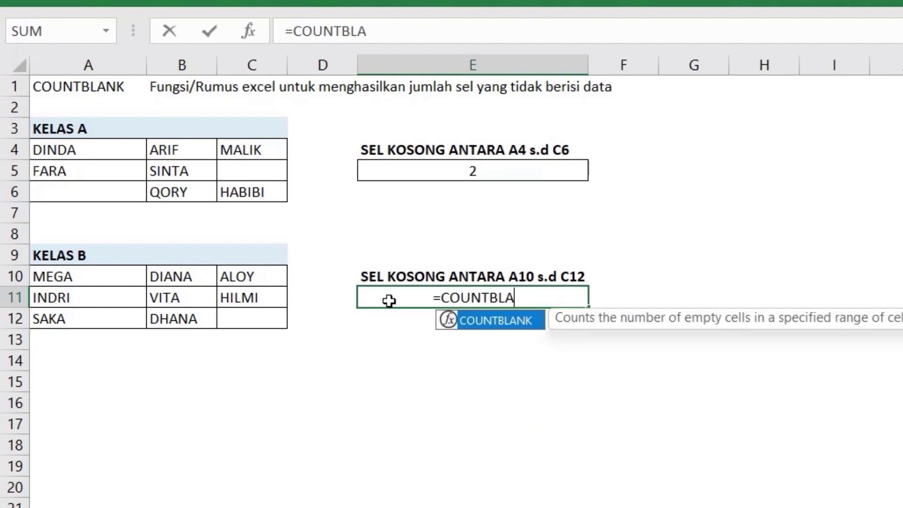
{"action": "type", "text": "NK("}
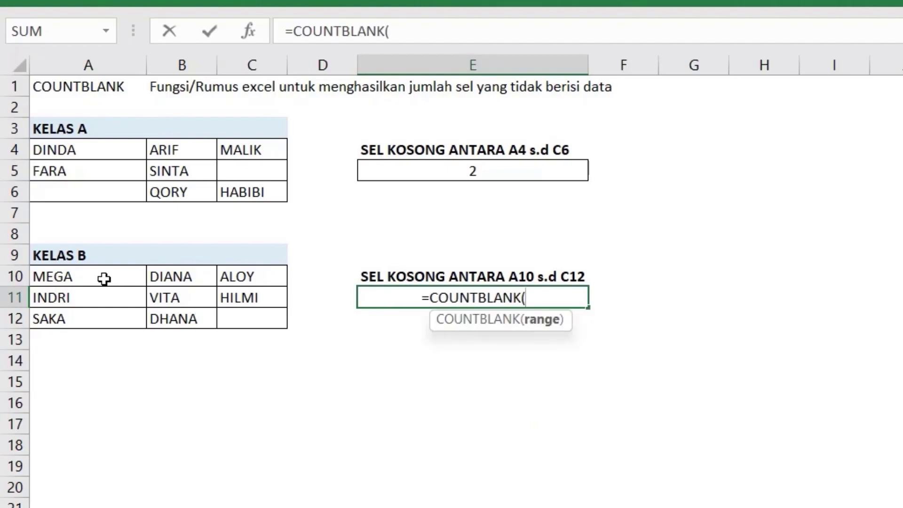
{"action": "left_click_drag", "start_coordinate": [104, 279], "coordinate": [236, 324]}
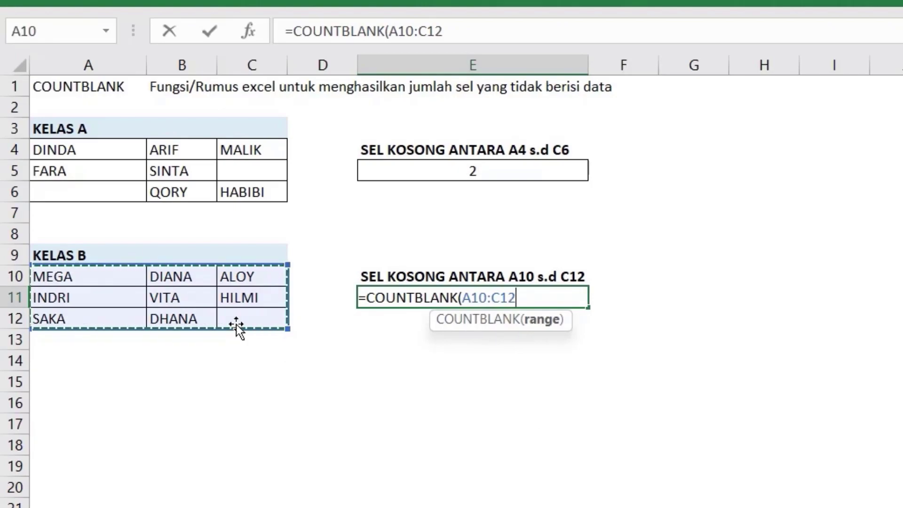
{"action": "type", "text": ")"}
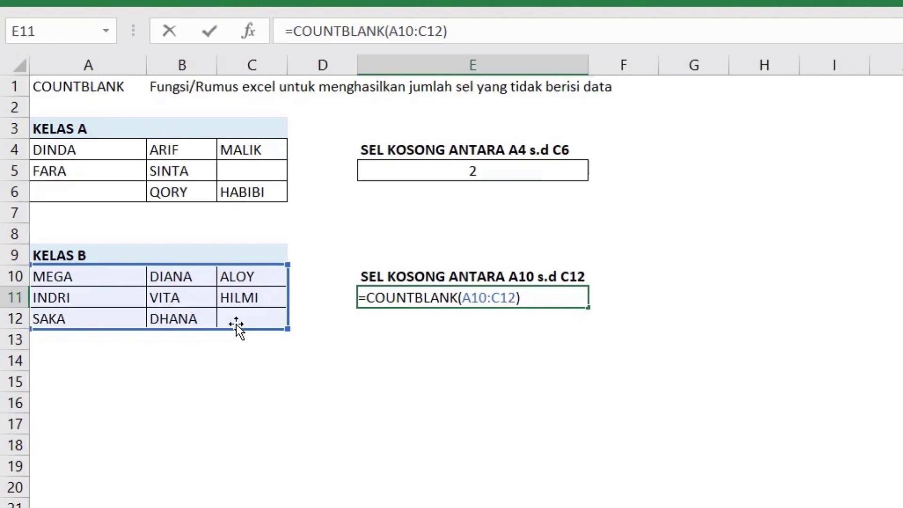
{"action": "key", "text": "Return"}
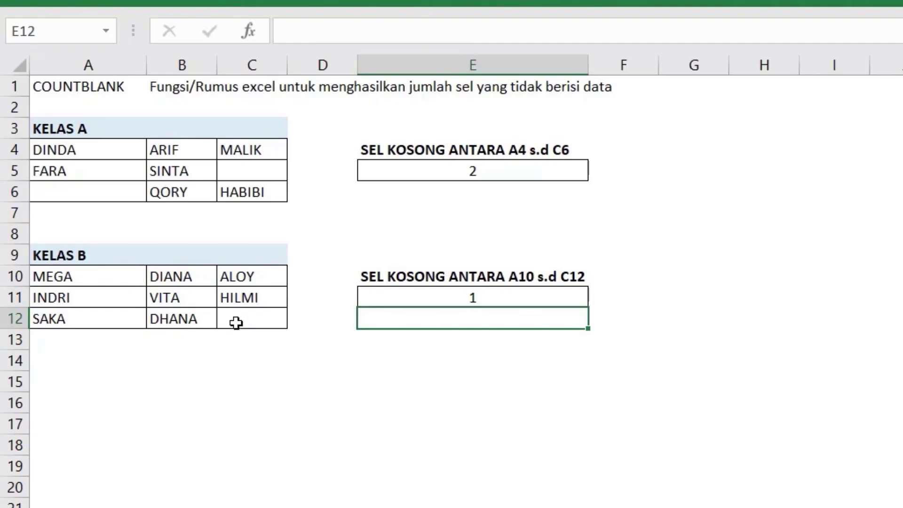
{"action": "left_click", "coordinate": [236, 325]}
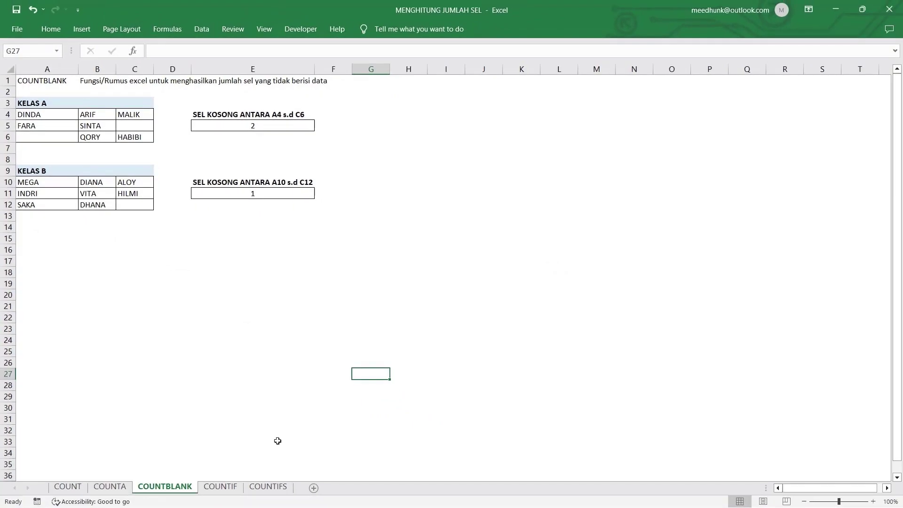
On the COUNTIF sheet, enter =COUNTIF(B5:B15,">140") in cell D7 to count students taller than 140 cm, and check the matching heights.
{"action": "left_click", "coordinate": [231, 486]}
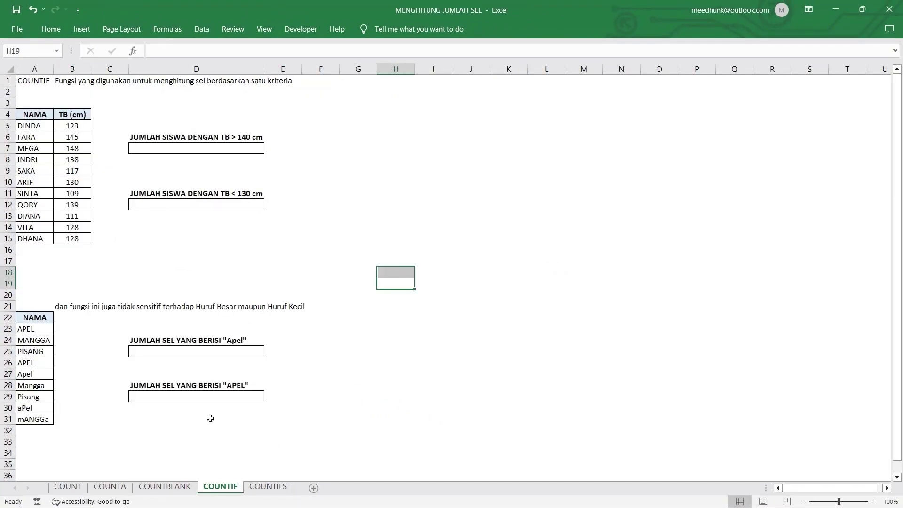
{"action": "left_click", "coordinate": [245, 266]}
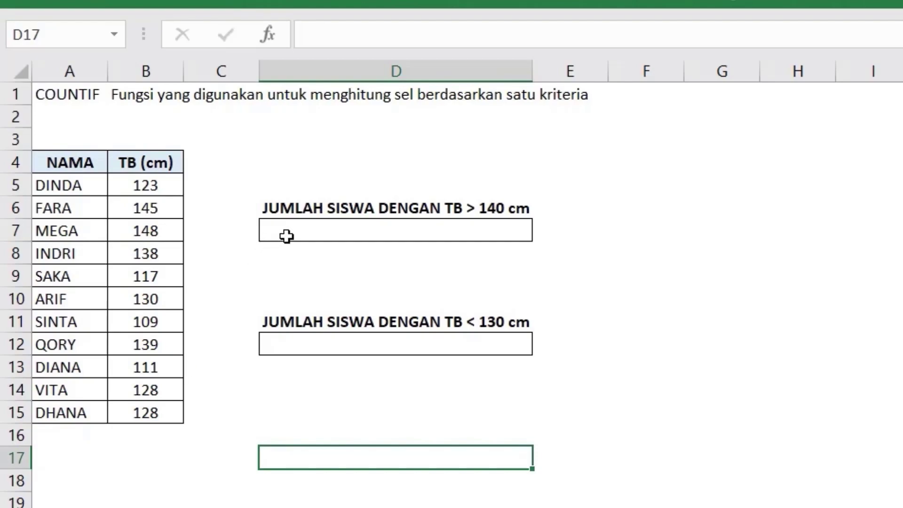
{"action": "left_click", "coordinate": [322, 226]}
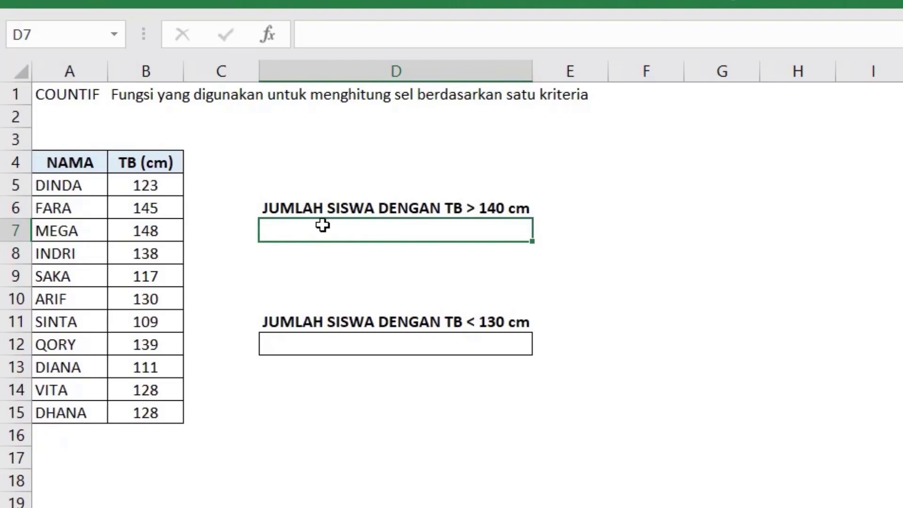
{"action": "type", "text": "=COUN"}
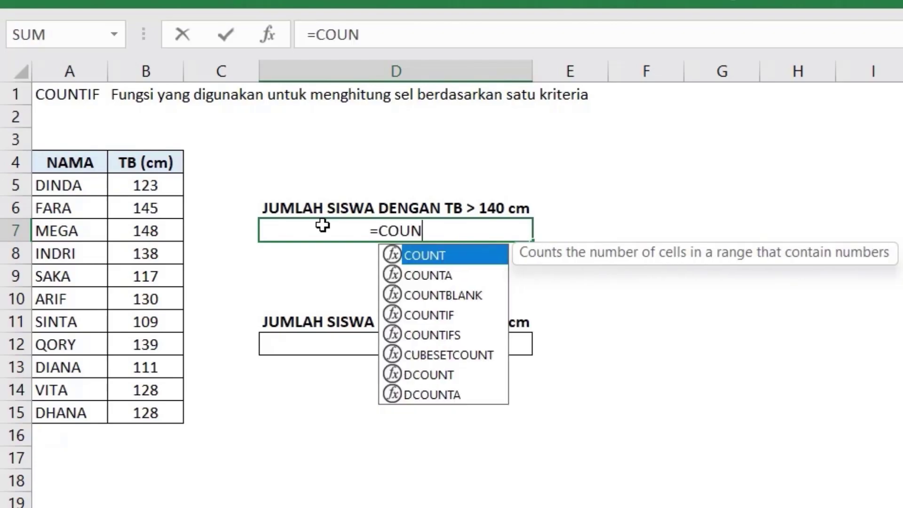
{"action": "type", "text": "TIF("}
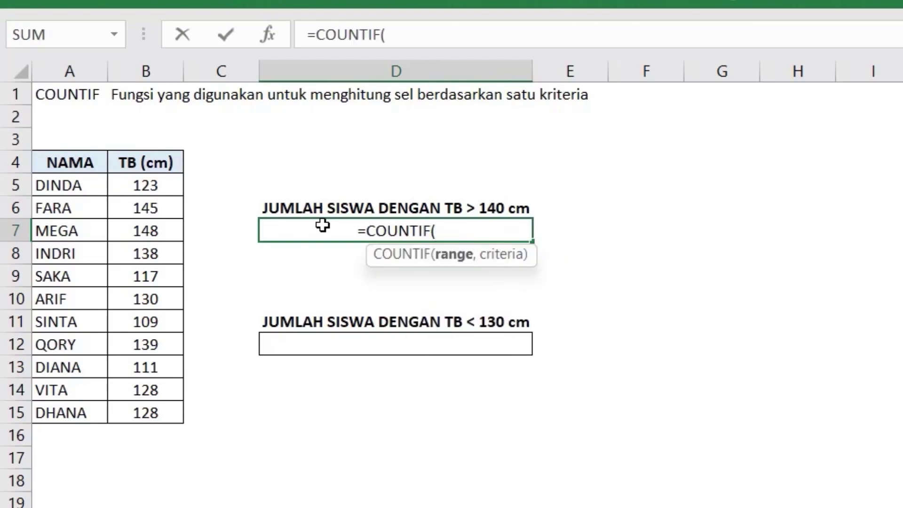
{"action": "left_click_drag", "start_coordinate": [145, 184], "coordinate": [172, 408]}
{"action": "type", "text": ","}
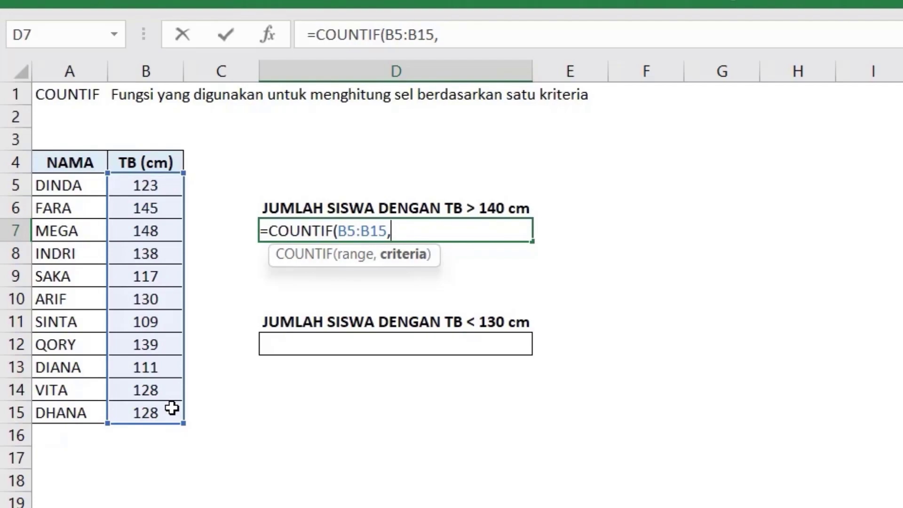
{"action": "type", "text": "\">14"}
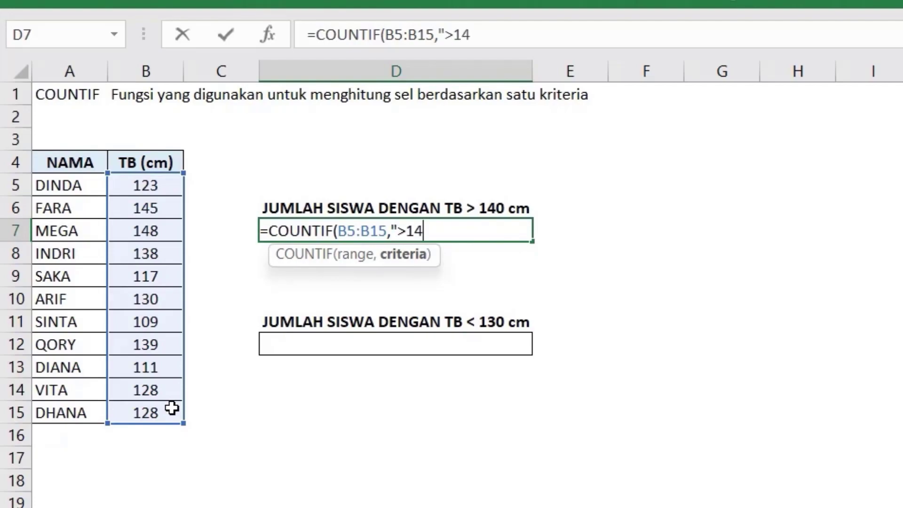
{"action": "type", "text": "0\")"}
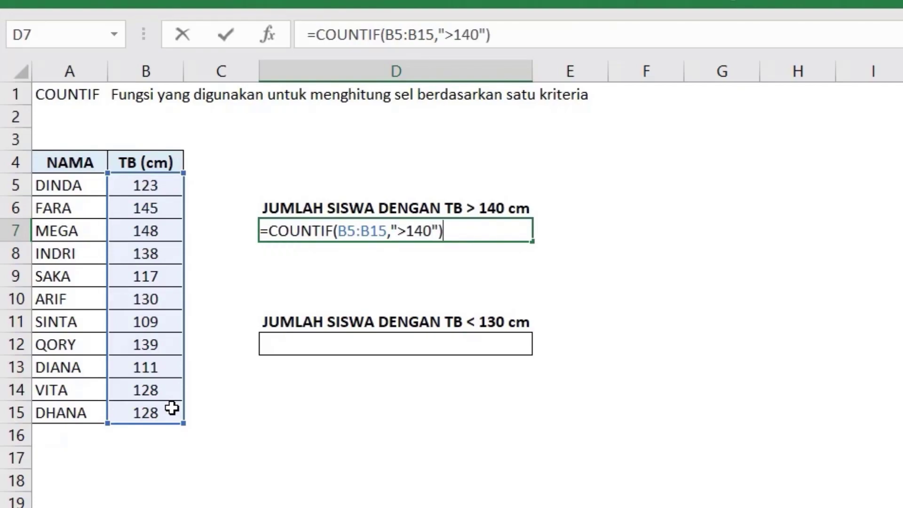
{"action": "key", "text": "Return"}
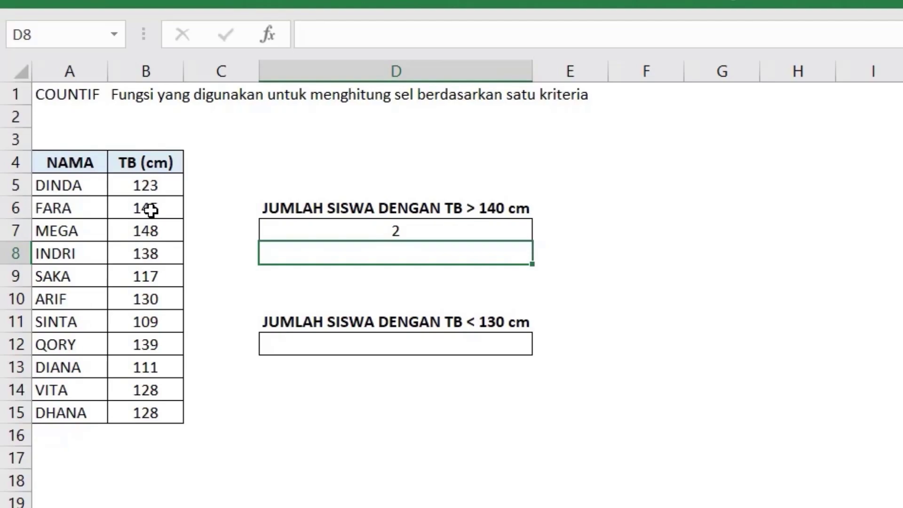
{"action": "left_click_drag", "start_coordinate": [149, 209], "coordinate": [156, 230]}
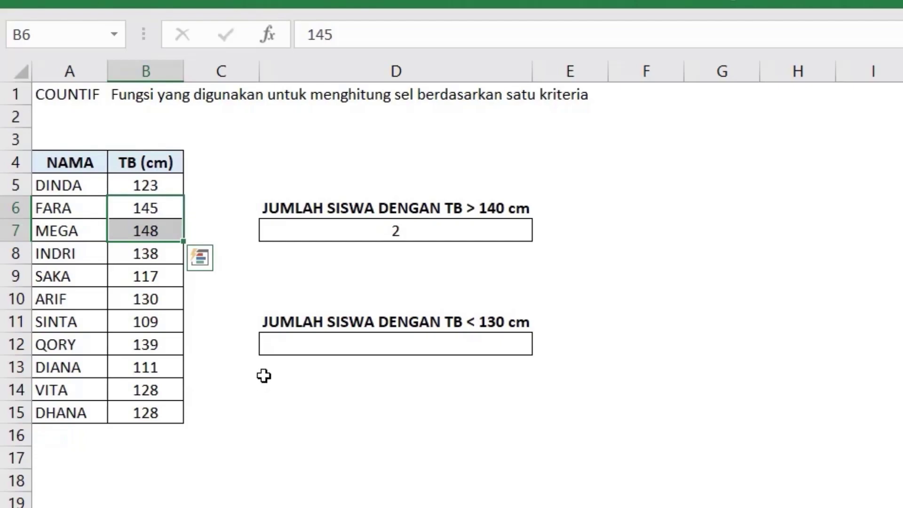
Enter =COUNTIF(B5:B15,"<130") in cell D12 to count students shorter than 130 cm.
{"action": "left_click", "coordinate": [306, 348]}
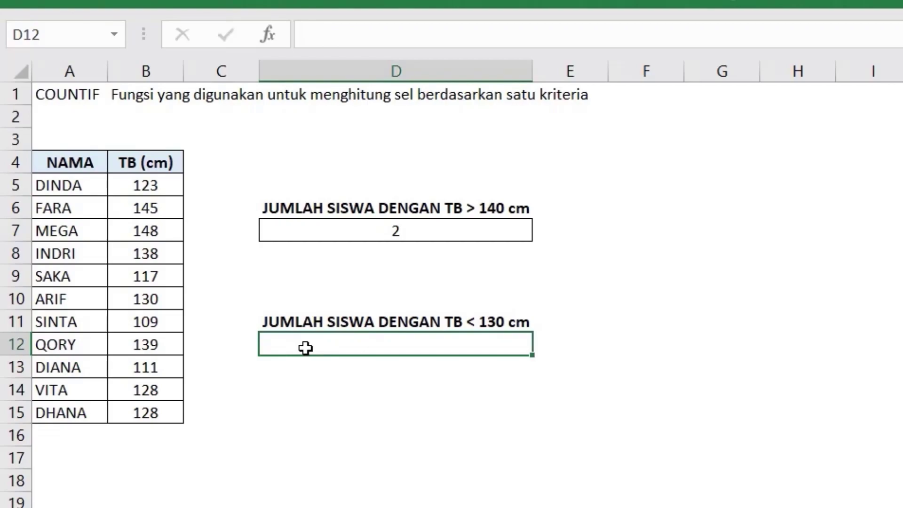
{"action": "type", "text": "=COUNTI"}
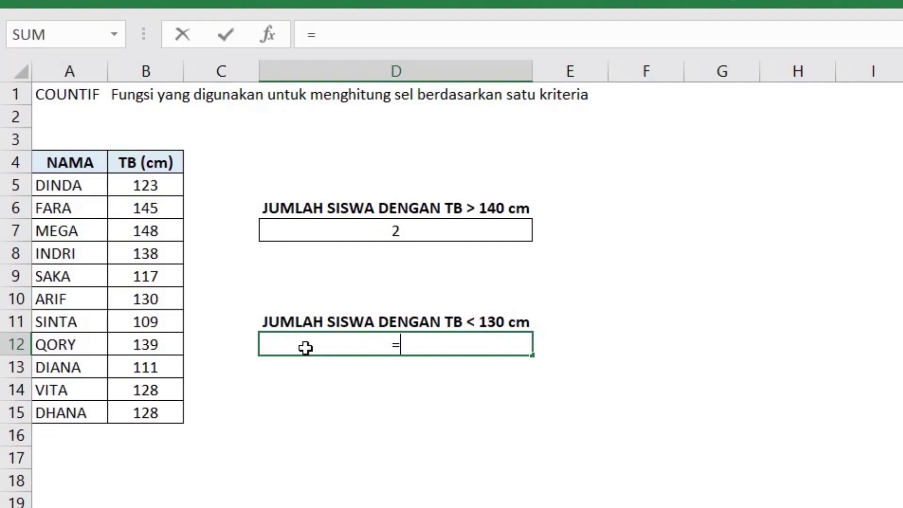
{"action": "type", "text": "("}
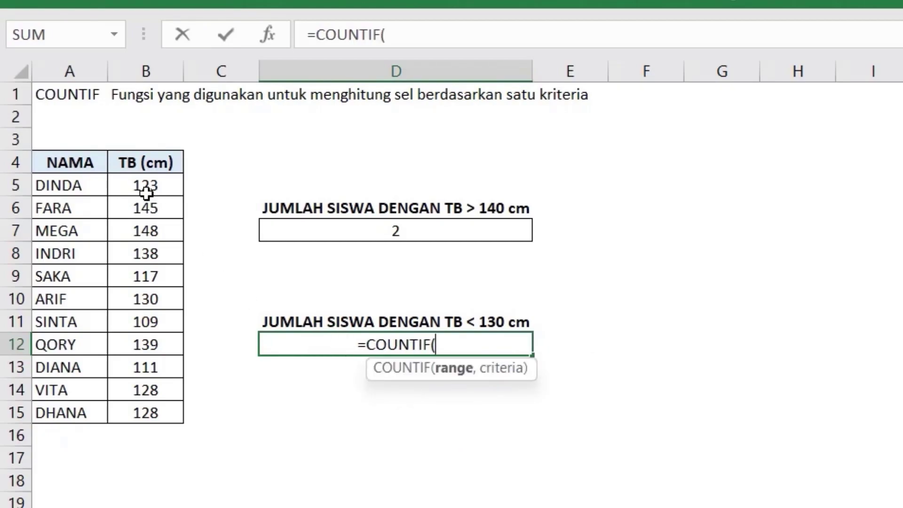
{"action": "left_click_drag", "start_coordinate": [146, 188], "coordinate": [171, 409]}
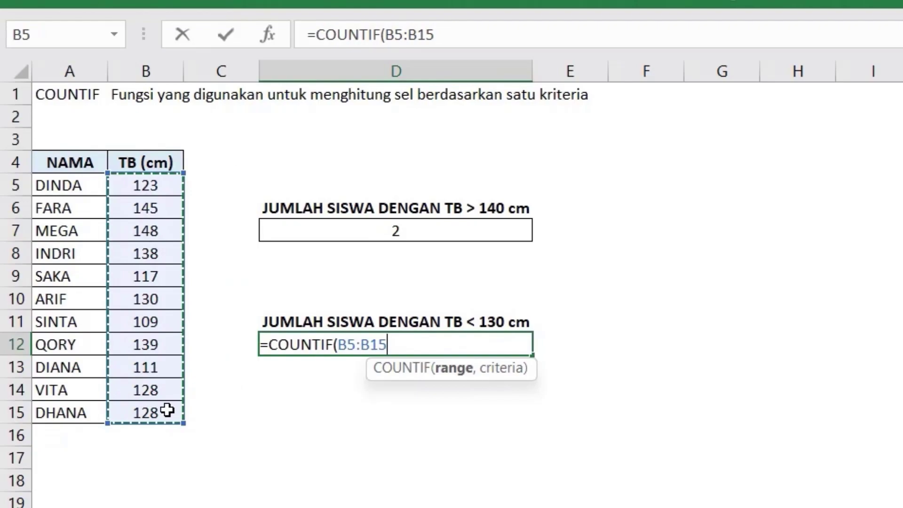
{"action": "type", "text": ",\""}
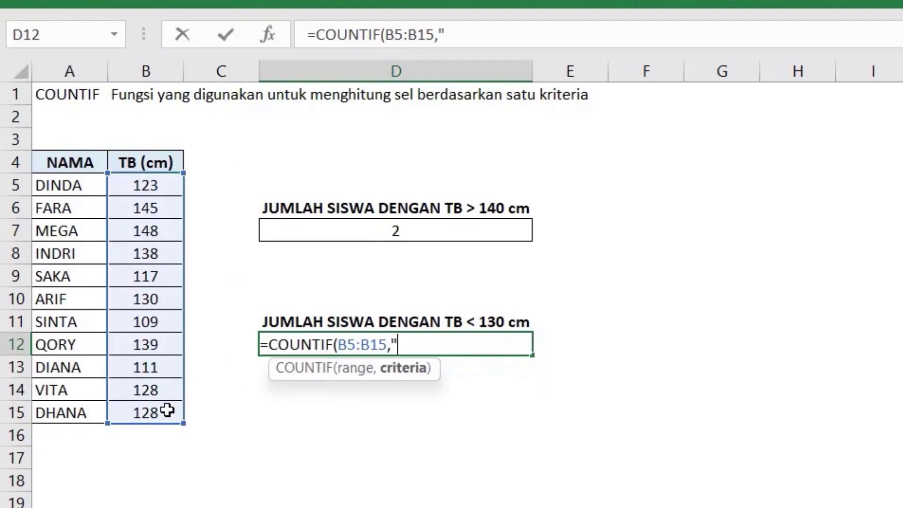
{"action": "type", "text": "<130\")"}
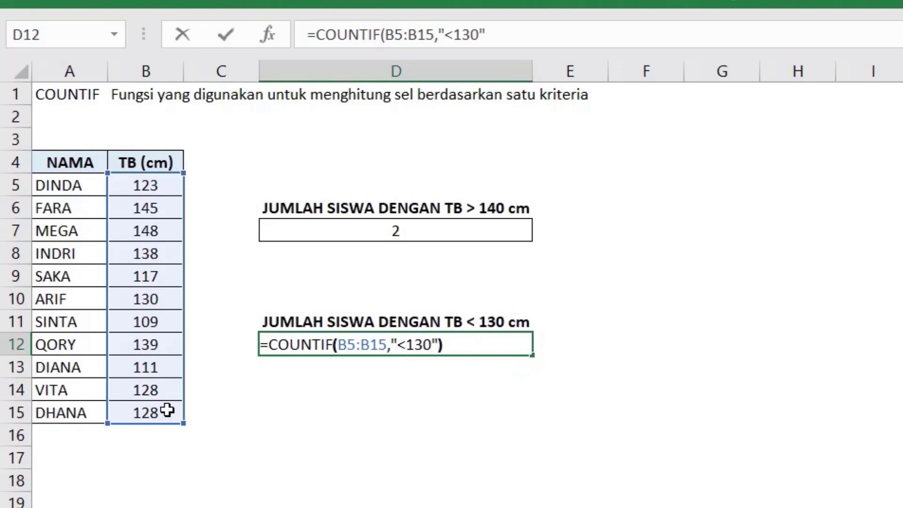
{"action": "key", "text": "Return"}
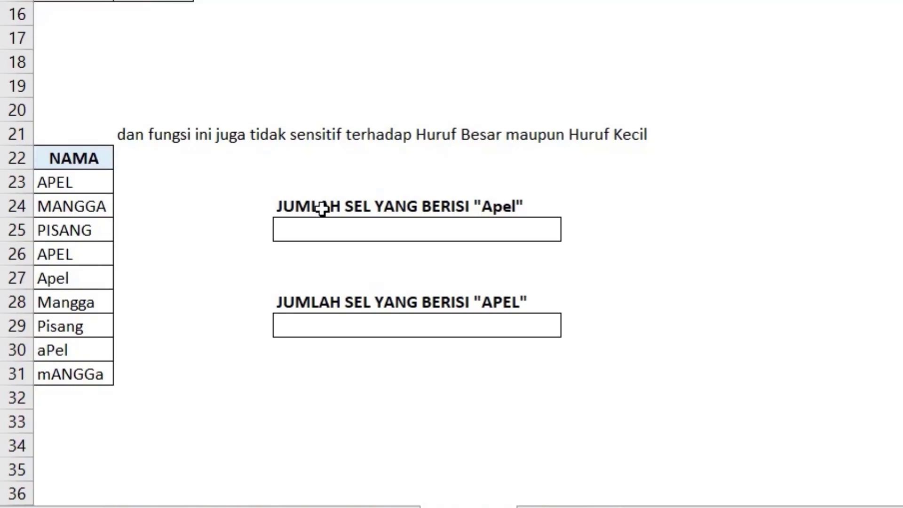
Enter =COUNTIF(A23:A31,"Apel") in cell D25 to count the cells containing "Apel", and check matching cells A23, A26, A27 and A30.
{"action": "left_click_drag", "start_coordinate": [98, 177], "coordinate": [126, 395]}
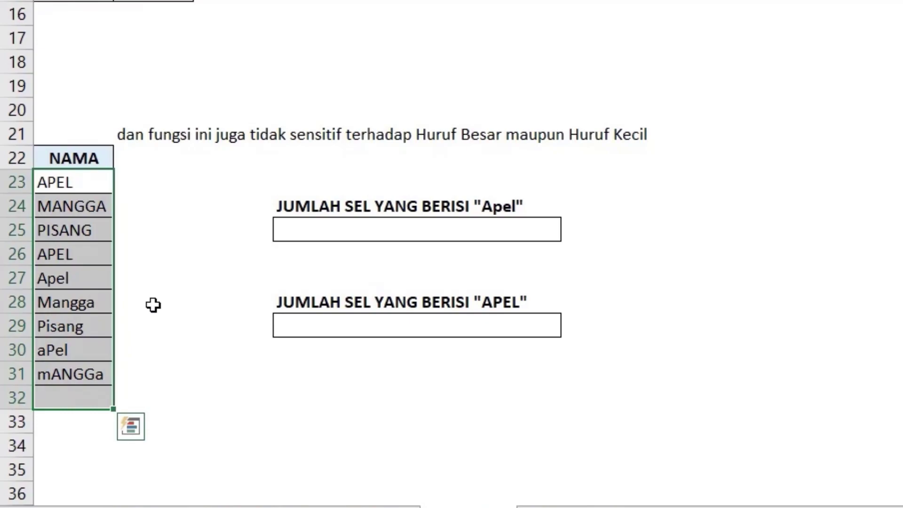
{"action": "left_click", "coordinate": [349, 232]}
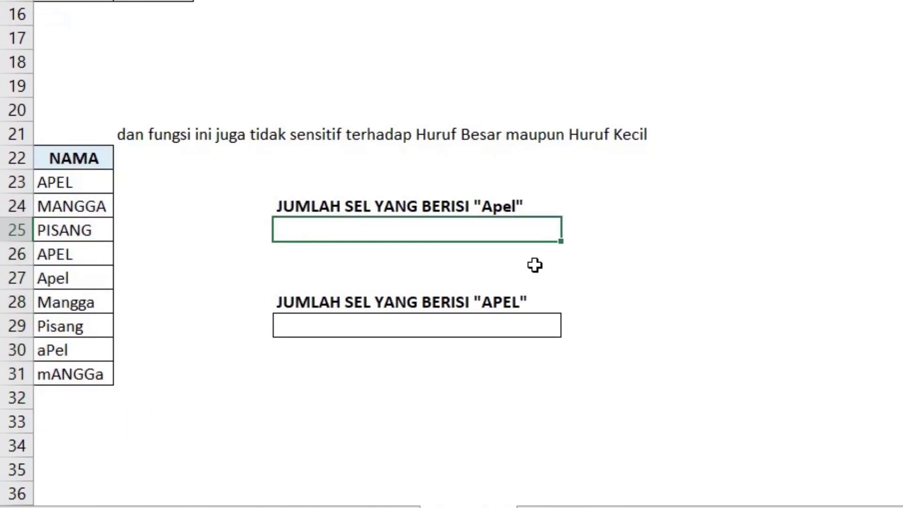
{"action": "type", "text": "=COUNT"}
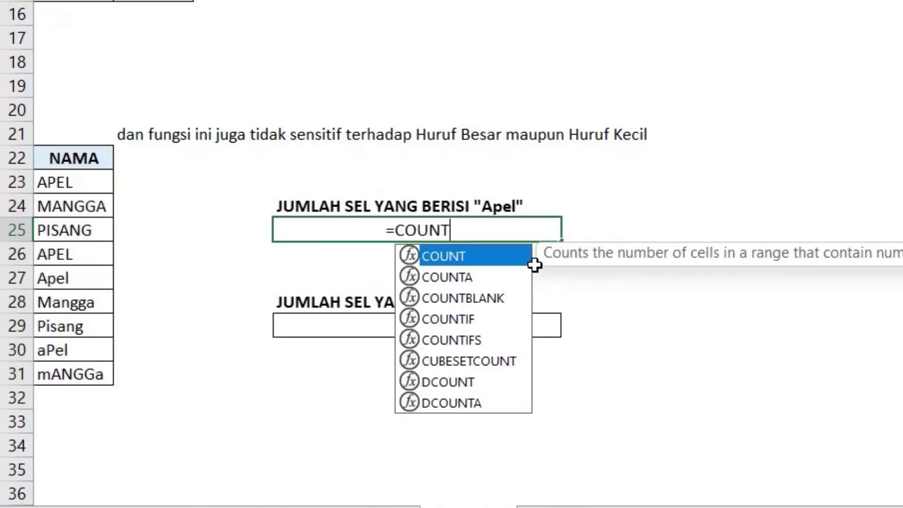
{"action": "type", "text": "IF("}
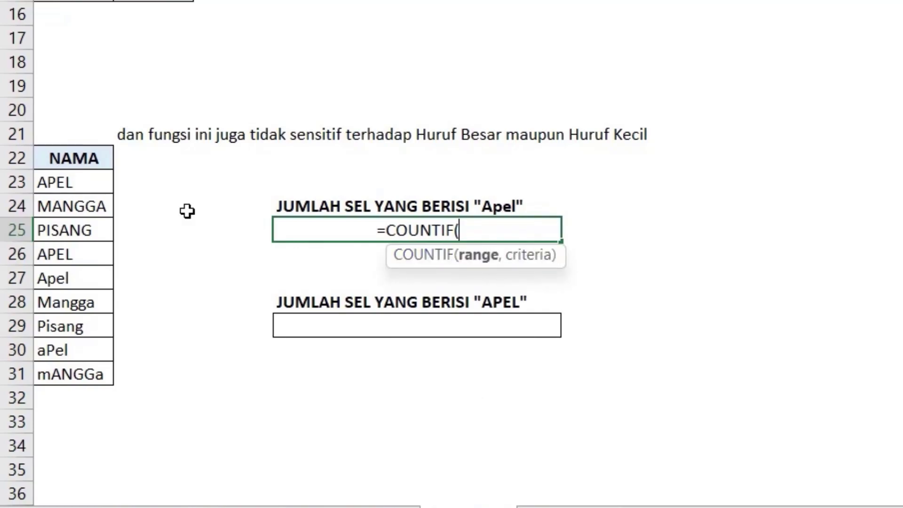
{"action": "left_click_drag", "start_coordinate": [86, 182], "coordinate": [105, 369]}
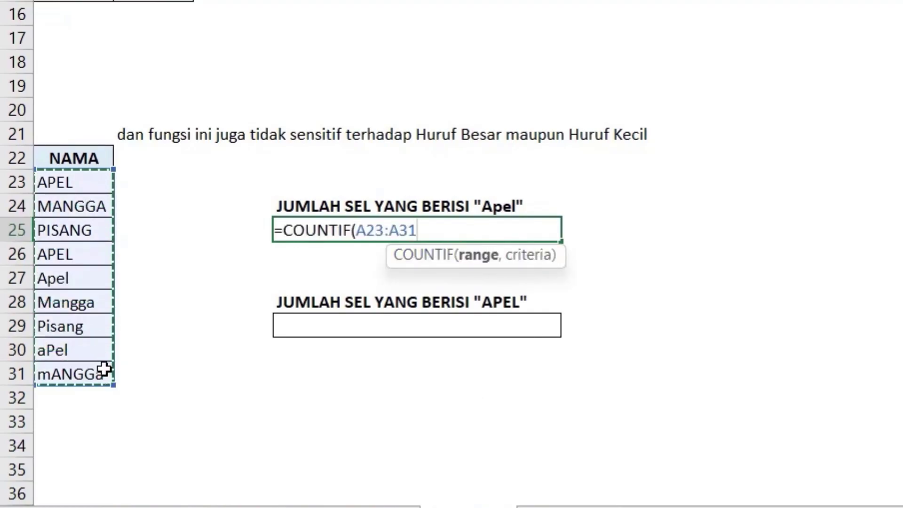
{"action": "type", "text": ",\""}
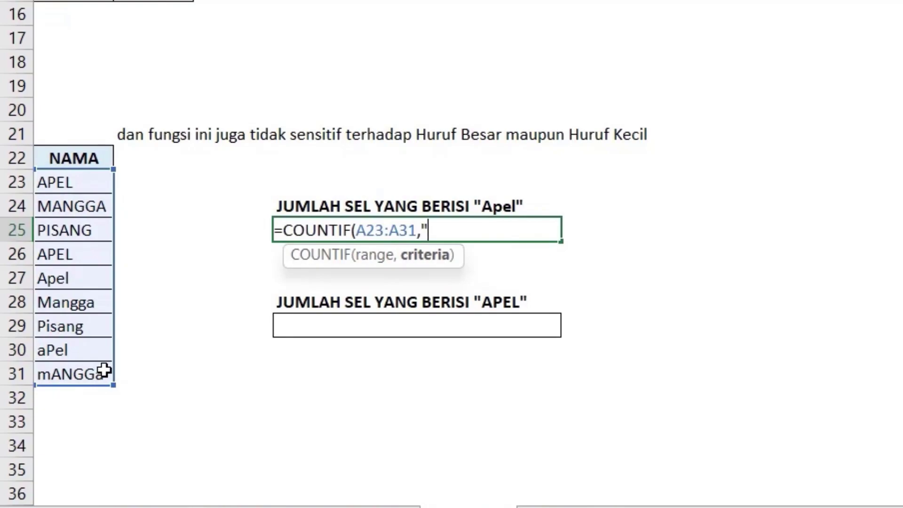
{"action": "type", "text": "Apel\""}
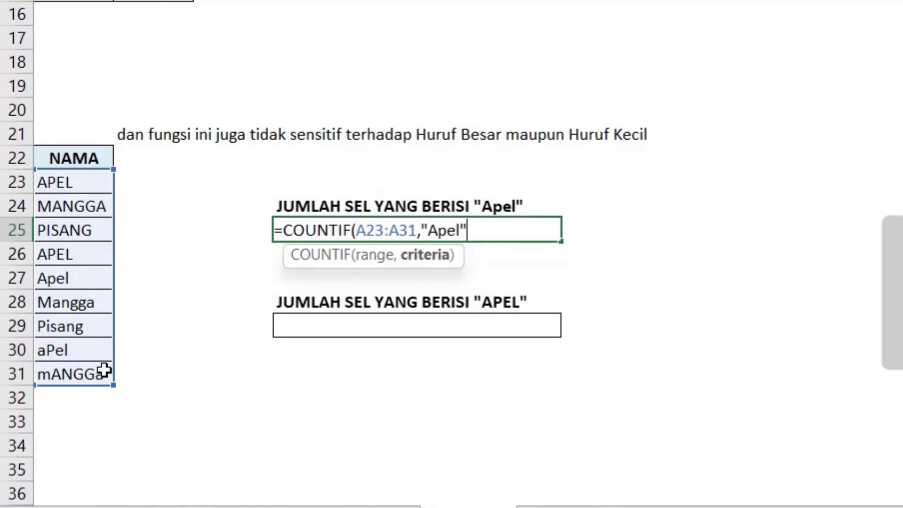
{"action": "type", "text": ")"}
{"action": "key", "text": "Return"}
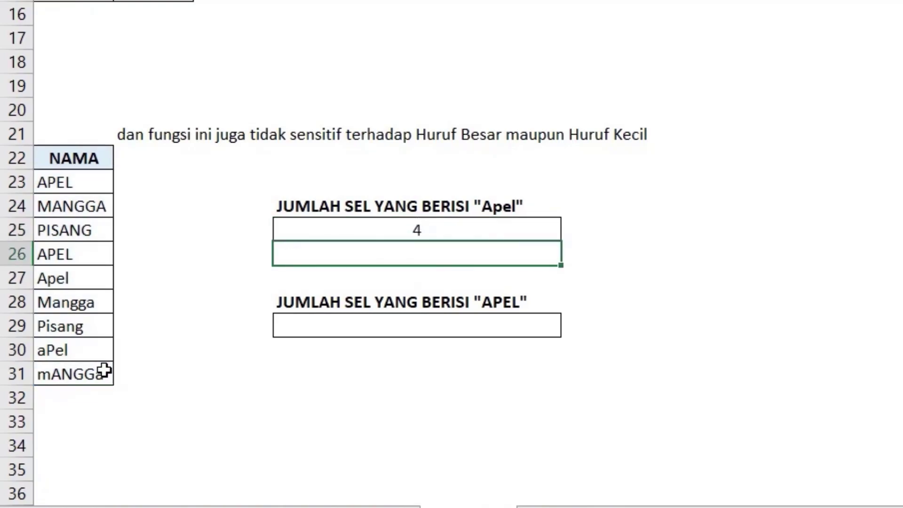
{"action": "left_click", "coordinate": [66, 183]}
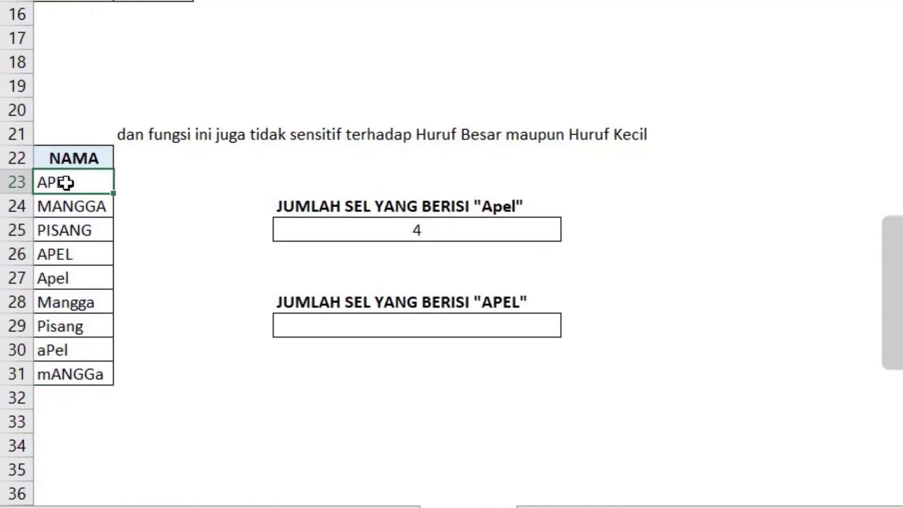
{"action": "left_click", "coordinate": [87, 259]}
{"action": "left_click", "coordinate": [85, 277]}
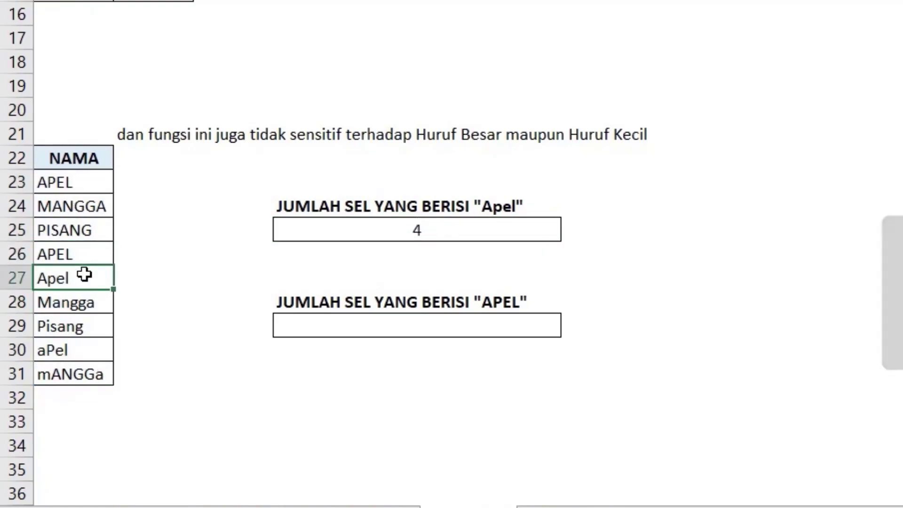
{"action": "left_click", "coordinate": [94, 349]}
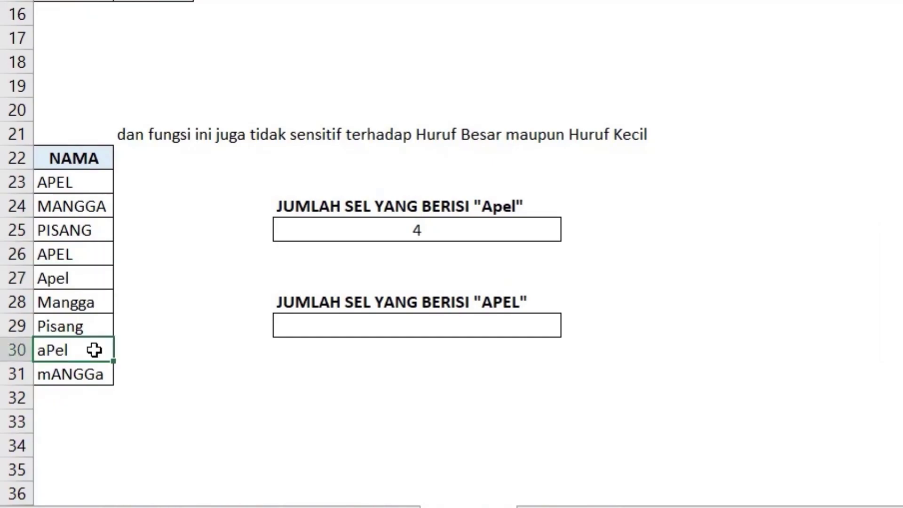
Enter =COUNTIF(A23:A31,"APEL") in cell D29 to count the cells containing "APEL".
{"action": "left_click", "coordinate": [316, 318]}
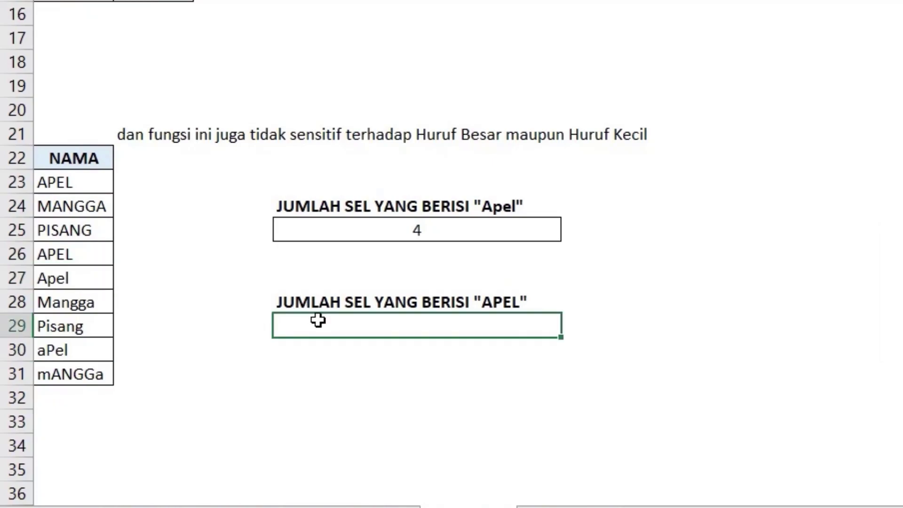
{"action": "type", "text": "=COUNTIF"}
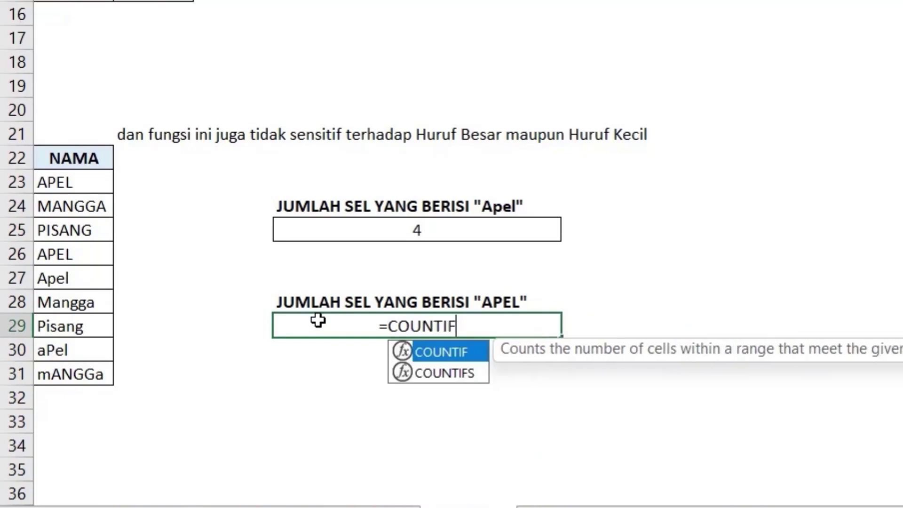
{"action": "type", "text": "("}
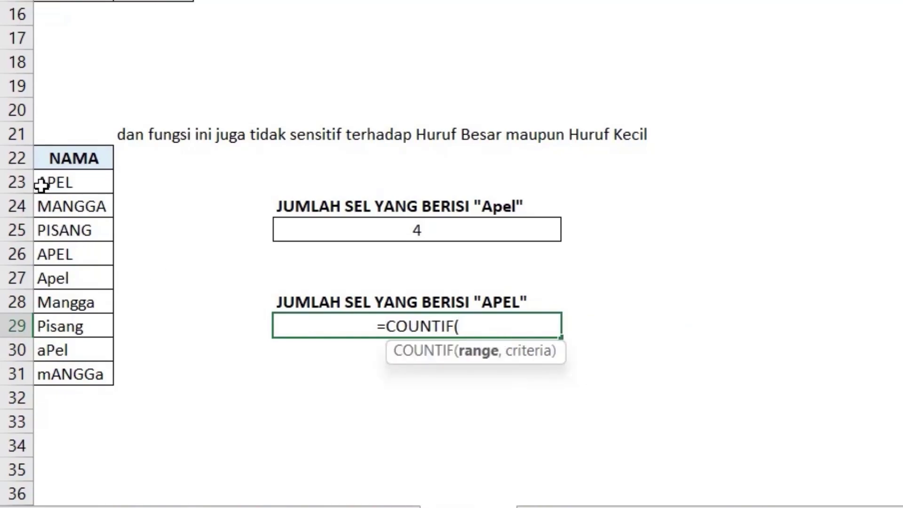
{"action": "left_click_drag", "start_coordinate": [42, 184], "coordinate": [110, 374]}
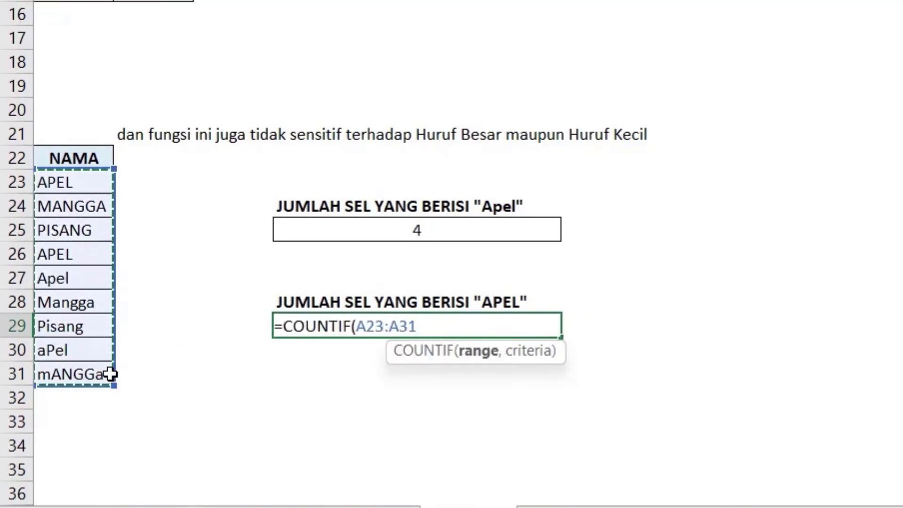
{"action": "type", "text": ",\"AP"}
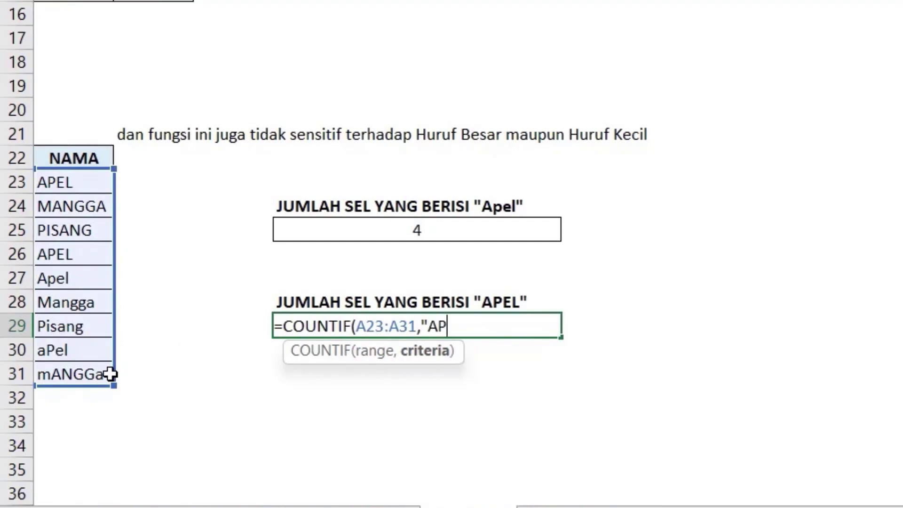
{"action": "type", "text": "EL\")"}
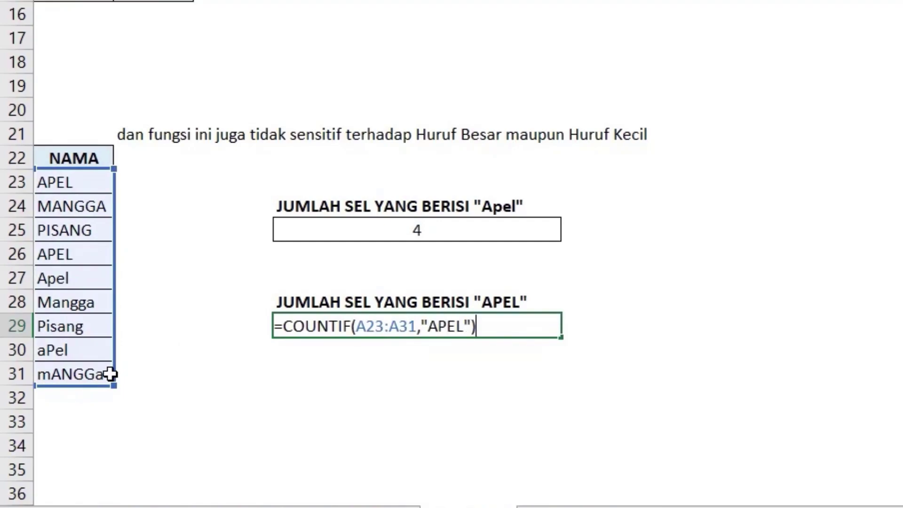
{"action": "key", "text": "Return"}
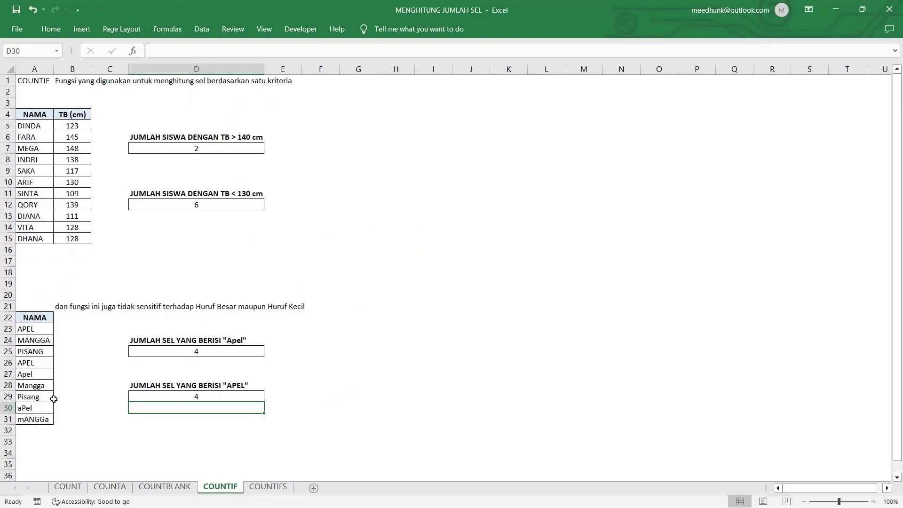
{"action": "left_click", "coordinate": [282, 452]}
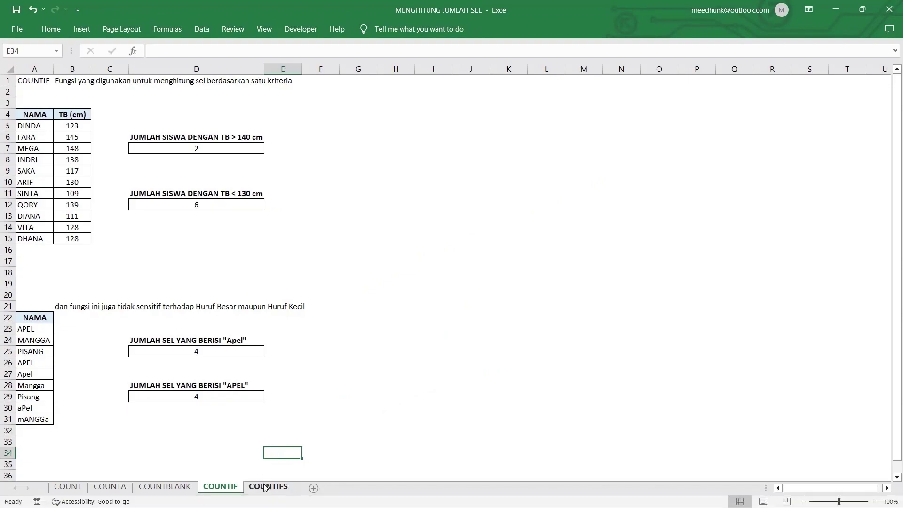
On the COUNTIFS sheet, enter =COUNTIFS(B5:B15,">130",C5:C15,">40") in cell F7 to count students over 130 cm and 40 kg.
{"action": "left_click", "coordinate": [267, 486]}
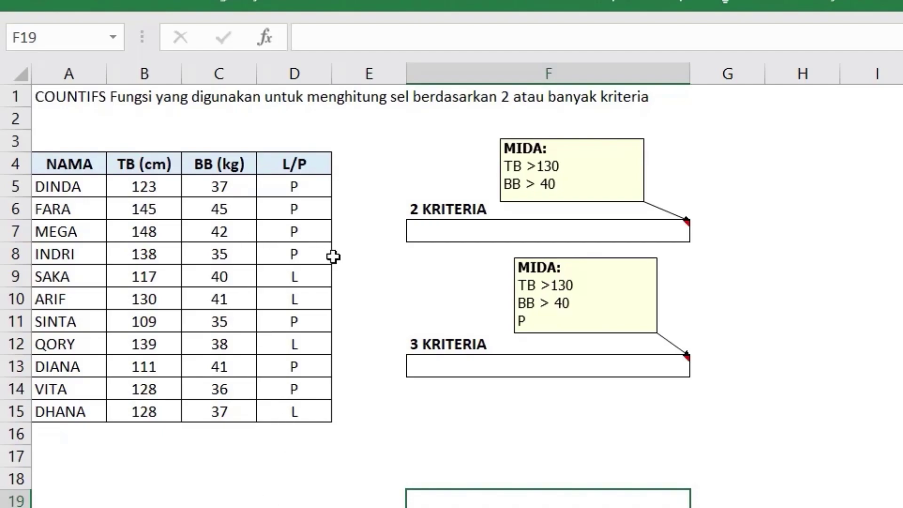
{"action": "left_click", "coordinate": [469, 229]}
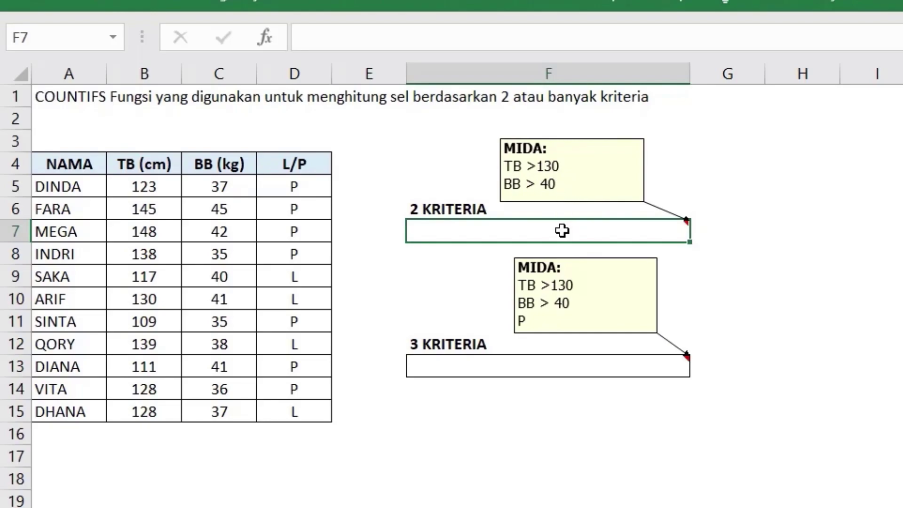
{"action": "type", "text": "=COUN"}
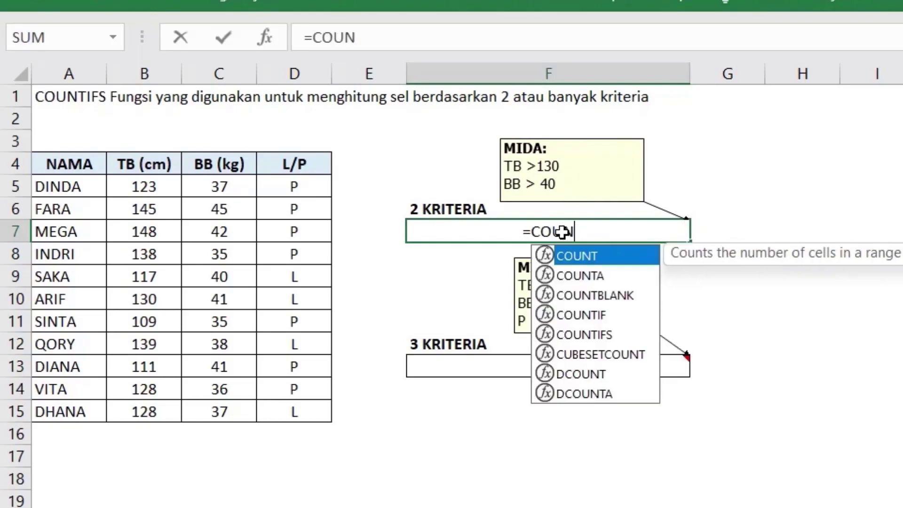
{"action": "type", "text": "TIF"}
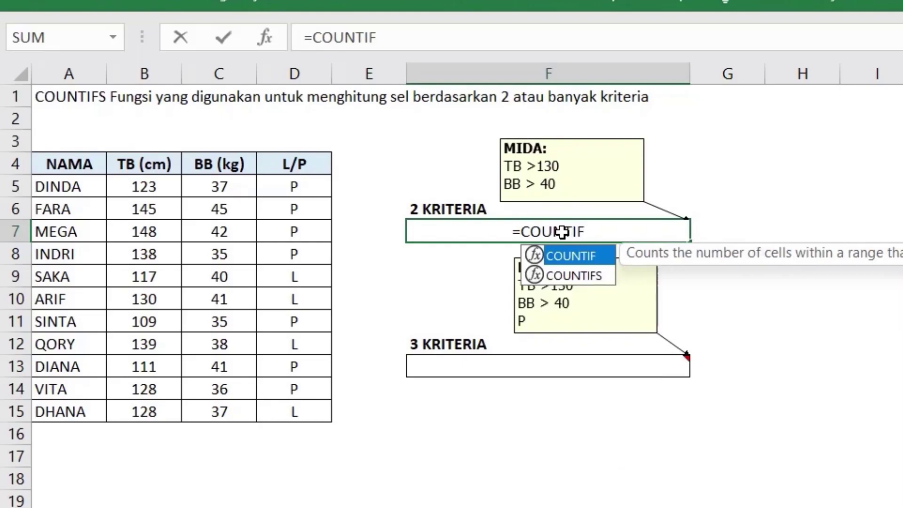
{"action": "type", "text": "S"}
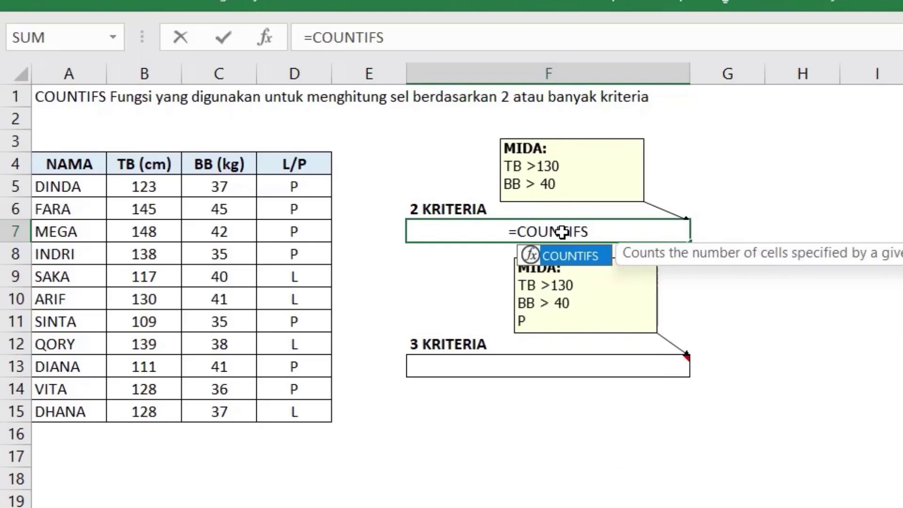
{"action": "type", "text": "("}
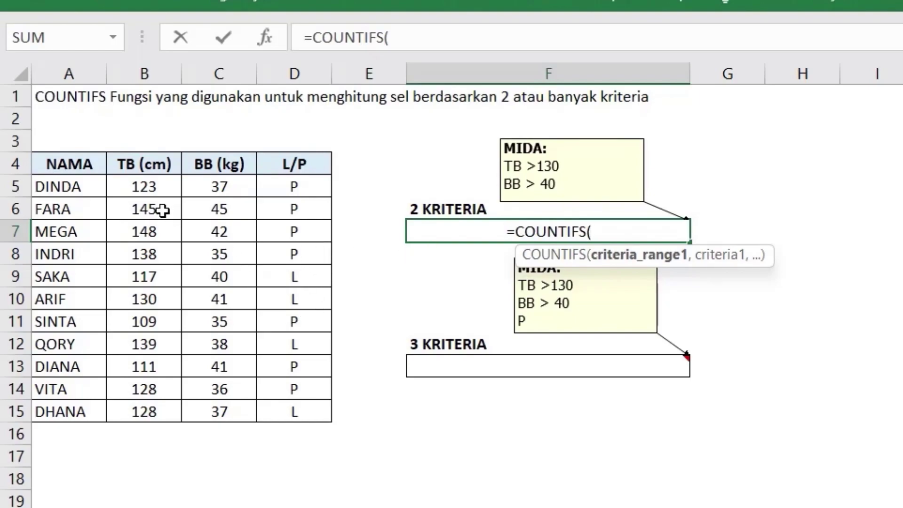
{"action": "left_click_drag", "start_coordinate": [139, 187], "coordinate": [175, 405]}
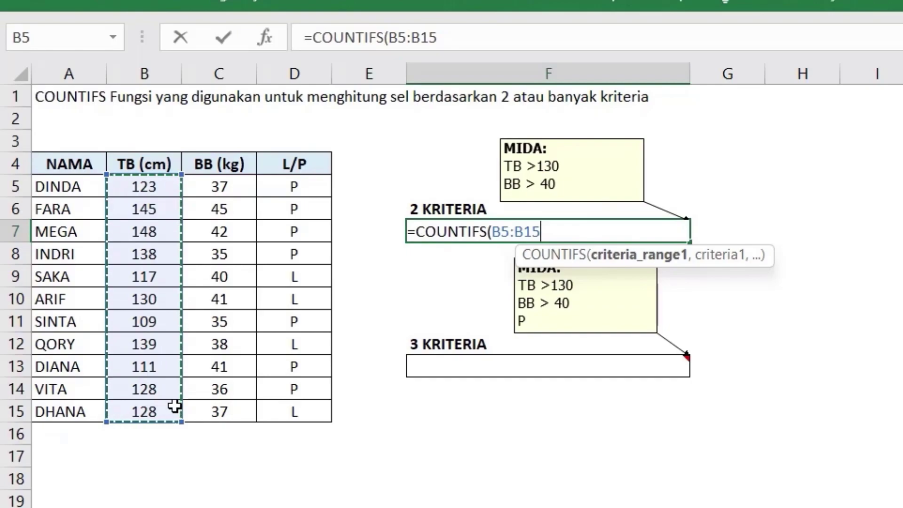
{"action": "type", "text": ","}
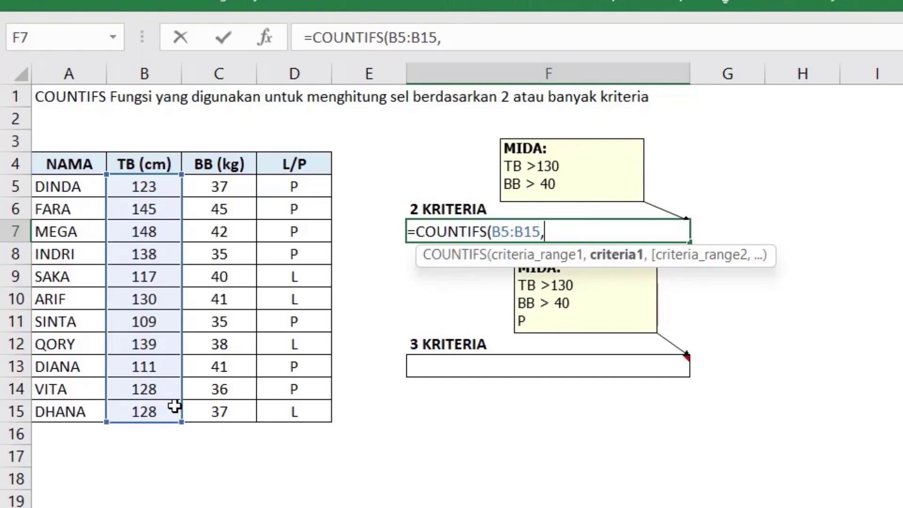
{"action": "type", "text": "\">130\""}
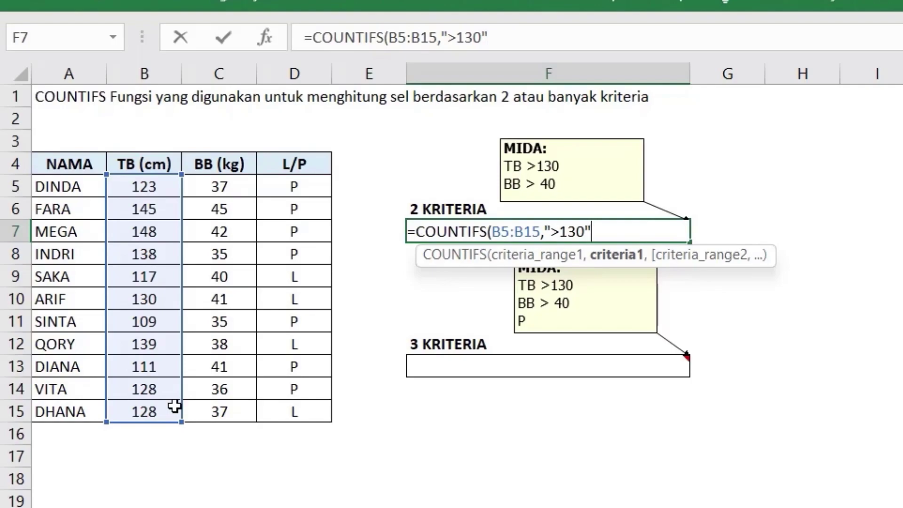
{"action": "type", "text": ","}
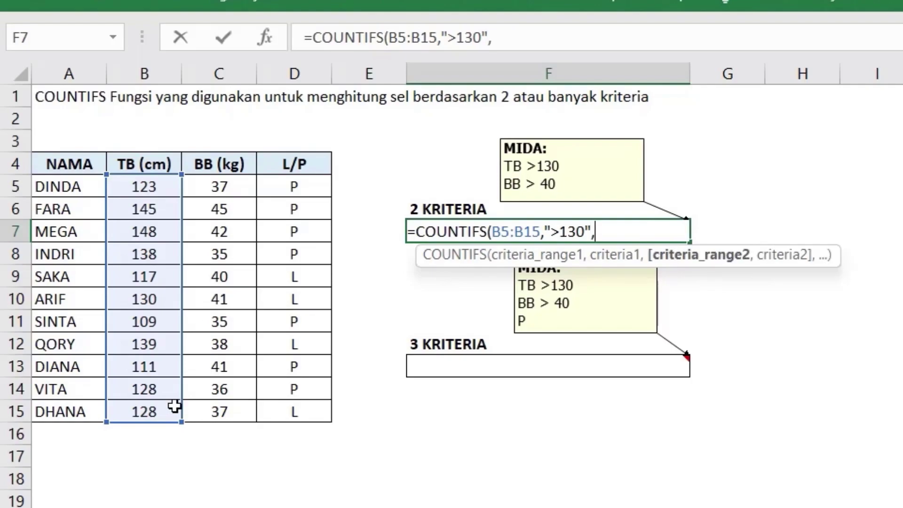
{"action": "left_click_drag", "start_coordinate": [203, 186], "coordinate": [249, 415]}
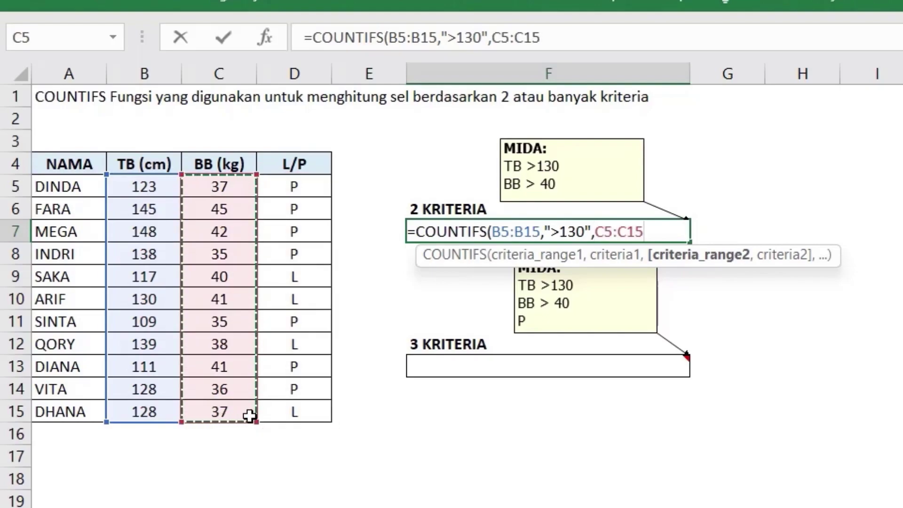
{"action": "type", "text": ","}
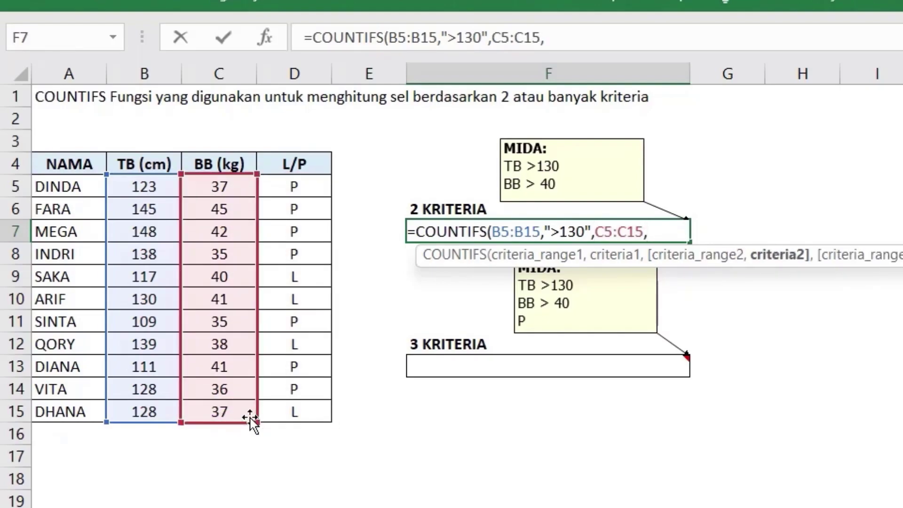
{"action": "type", "text": "\">40\""}
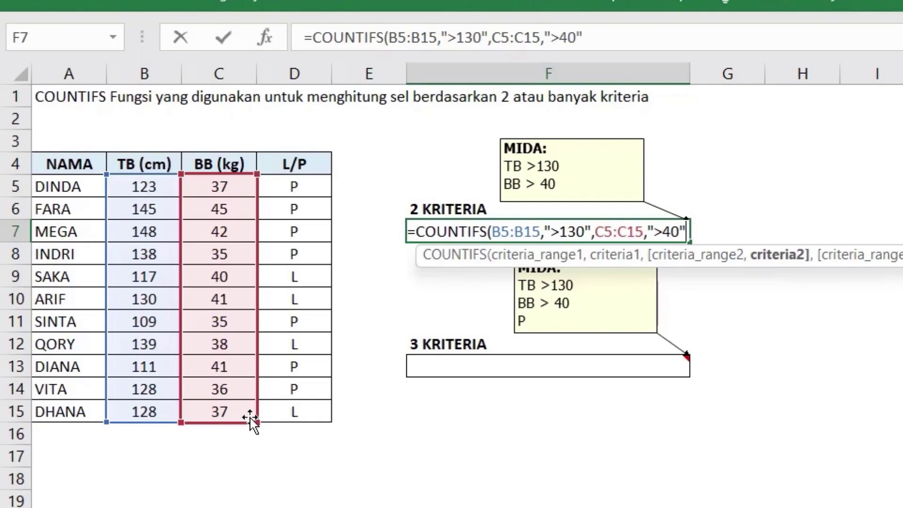
{"action": "type", "text": ")"}
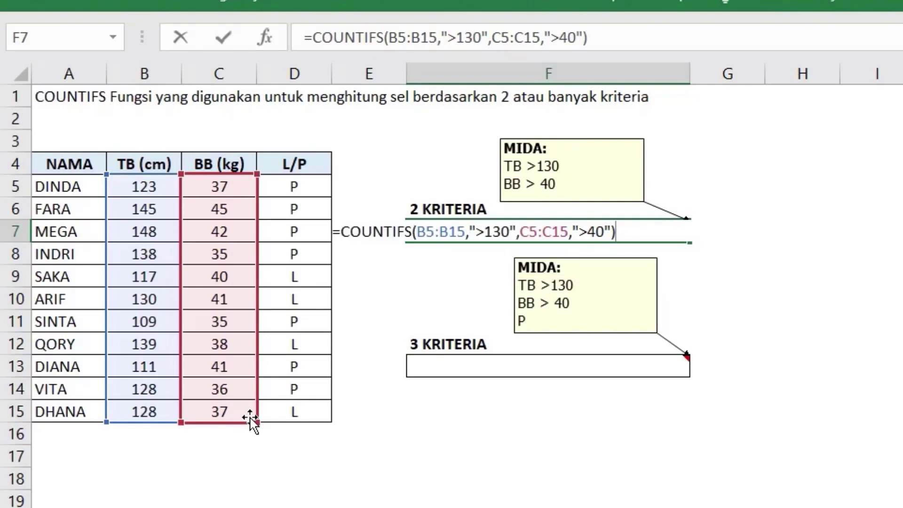
{"action": "key", "text": "Return"}
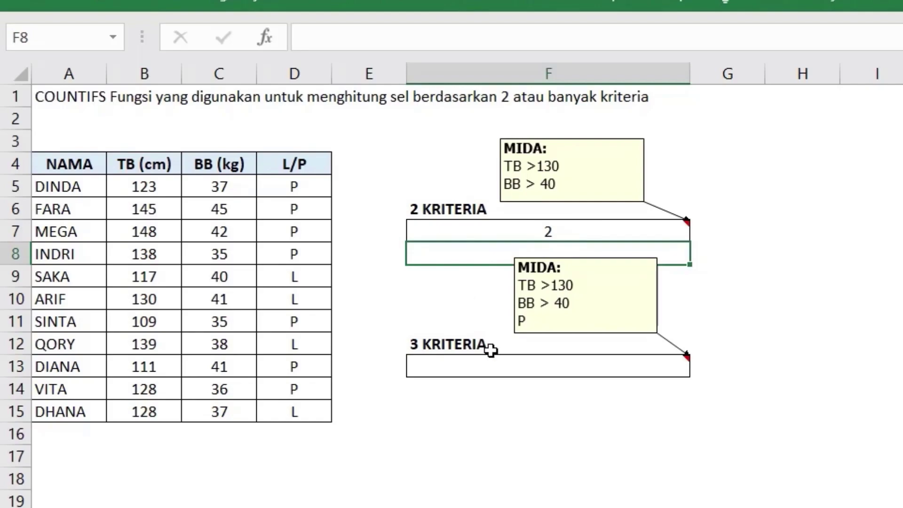
Copy the text of the two-criteria COUNTIFS formula from cell F7 into cell F13 under 3 KRITERIA, keeping the same ranges.
{"action": "left_click", "coordinate": [490, 365]}
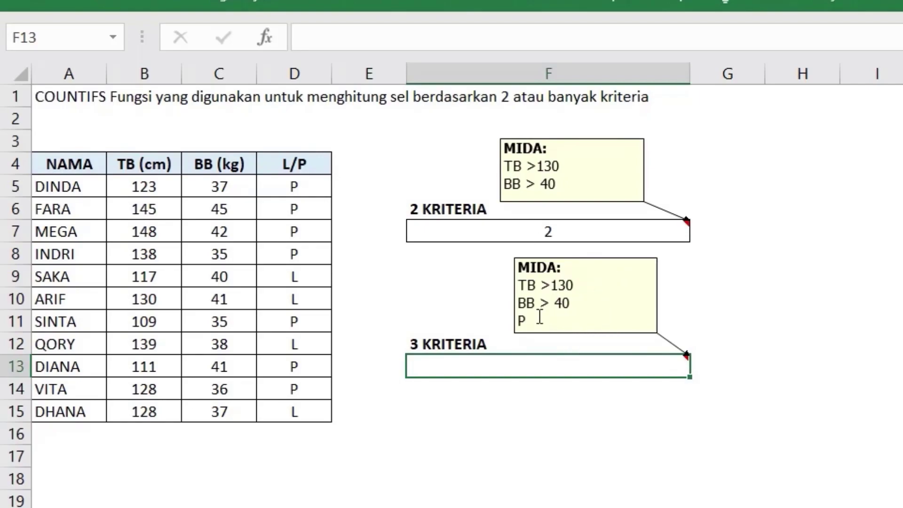
{"action": "left_click", "coordinate": [556, 228]}
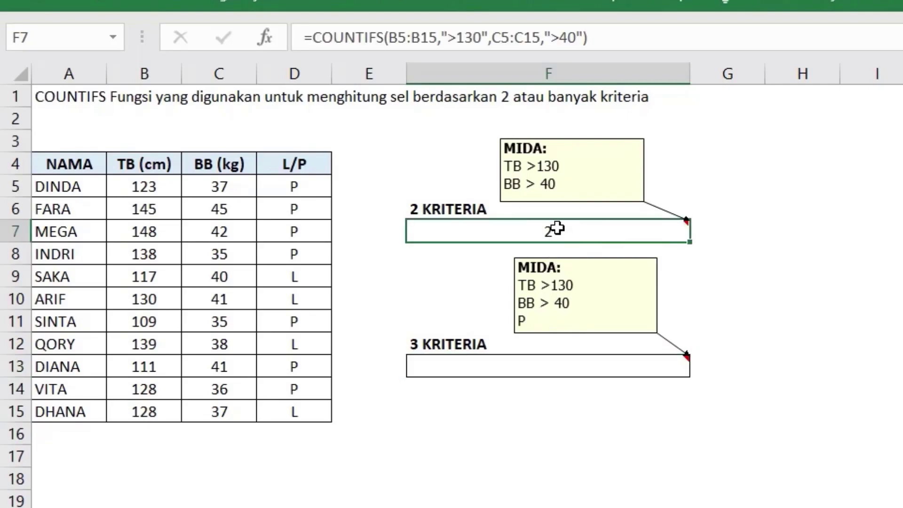
{"action": "key", "text": "F2"}
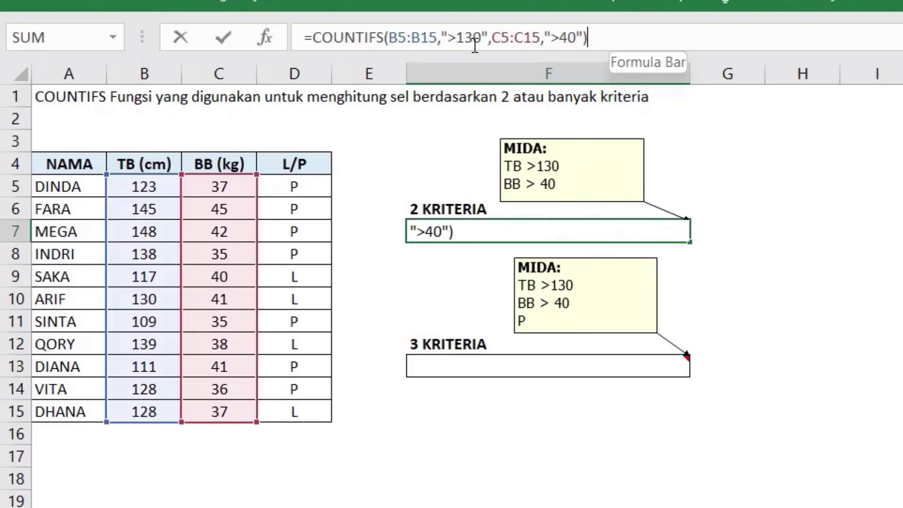
{"action": "left_click_drag", "start_coordinate": [475, 46], "coordinate": [188, 64]}
{"action": "key", "text": "ctrl+c"}
{"action": "key", "text": "Return"}
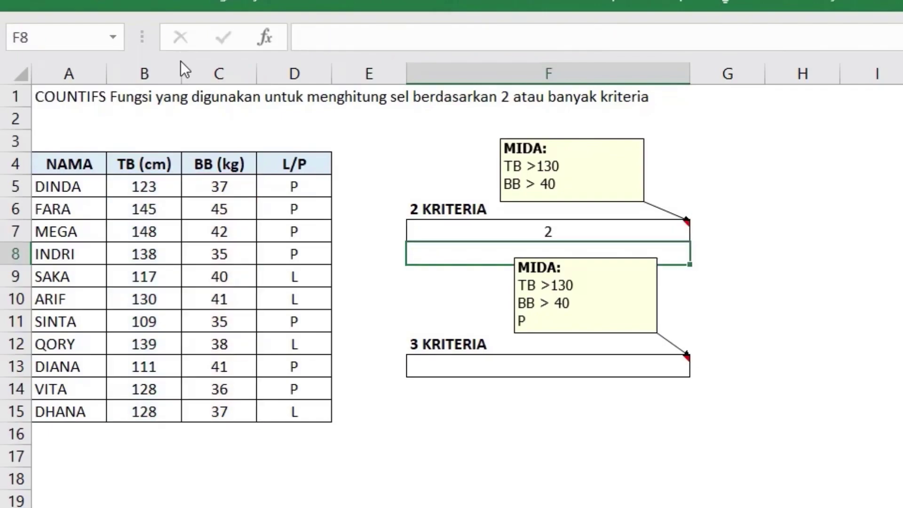
{"action": "double_click", "coordinate": [458, 365]}
{"action": "key", "text": "ctrl+v"}
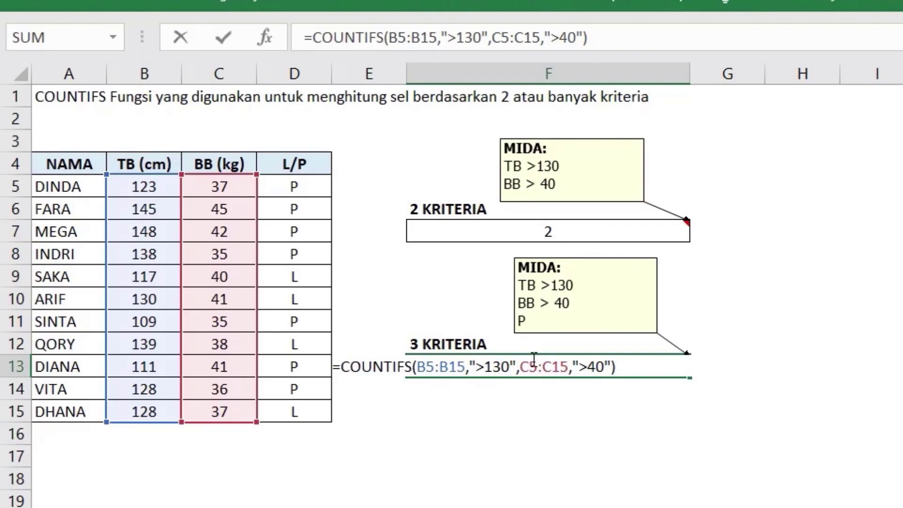
Extend the formula in F13 with the third criterion D5:D15,"P" so it reads =COUNTIFS(B5:B15,">130",C5:C15,">40",D5:D15,"P").
{"action": "key", "text": "BackSpace"}
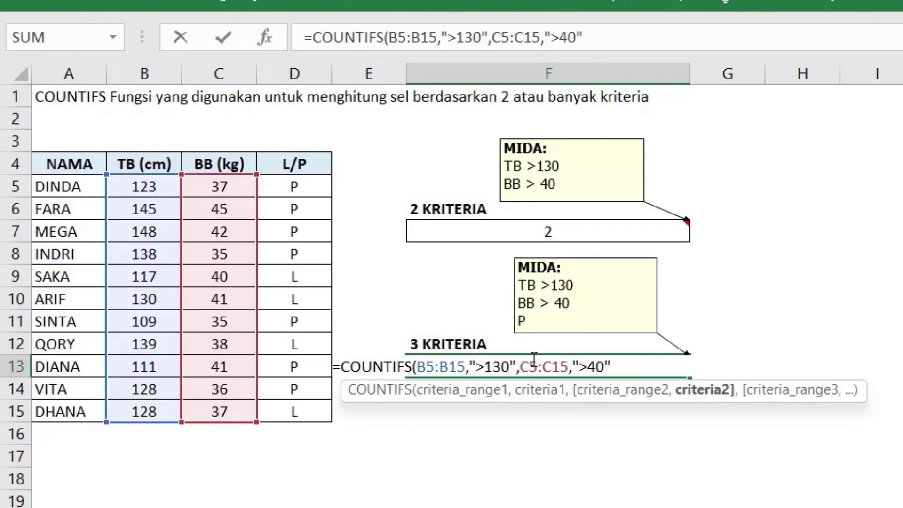
{"action": "type", "text": ","}
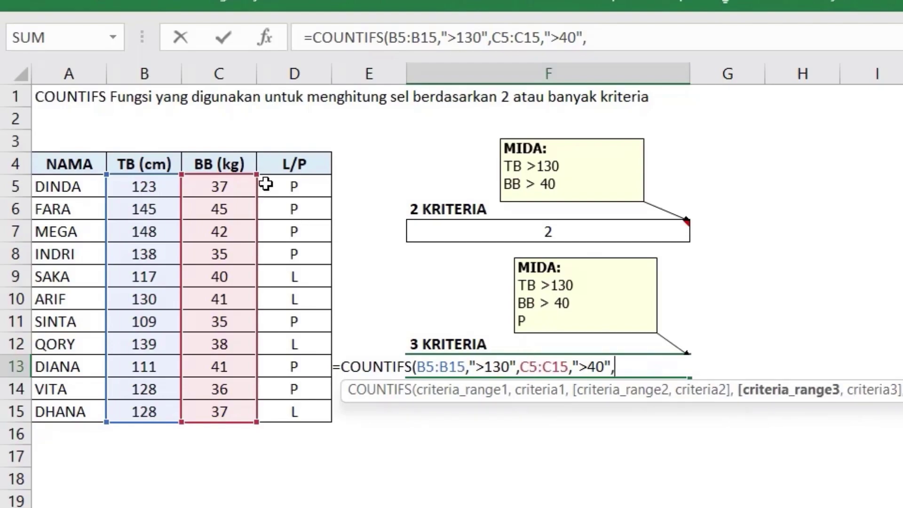
{"action": "left_click_drag", "start_coordinate": [265, 191], "coordinate": [281, 403]}
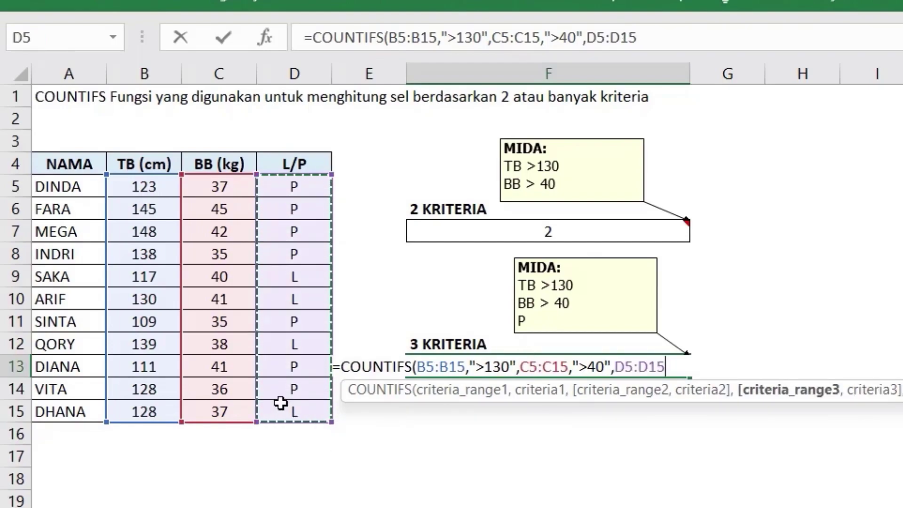
{"action": "type", "text": ","}
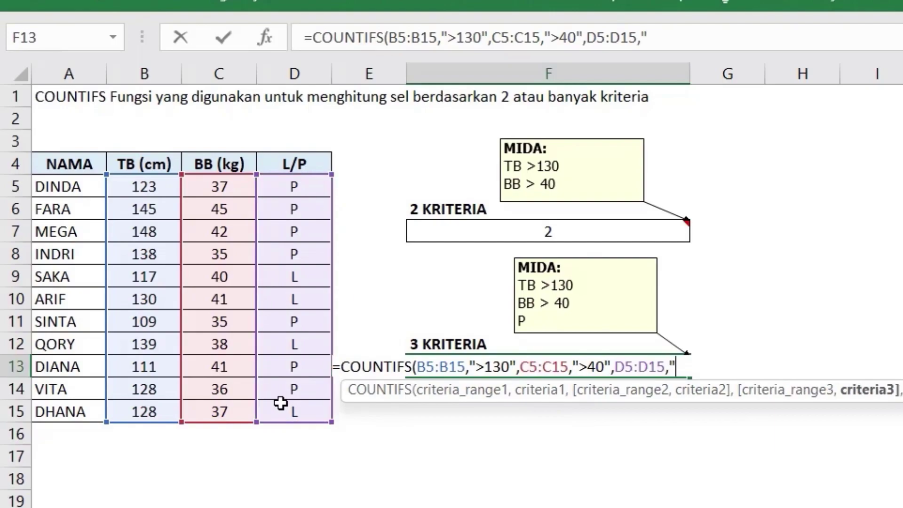
{"action": "type", "text": "P\")"}
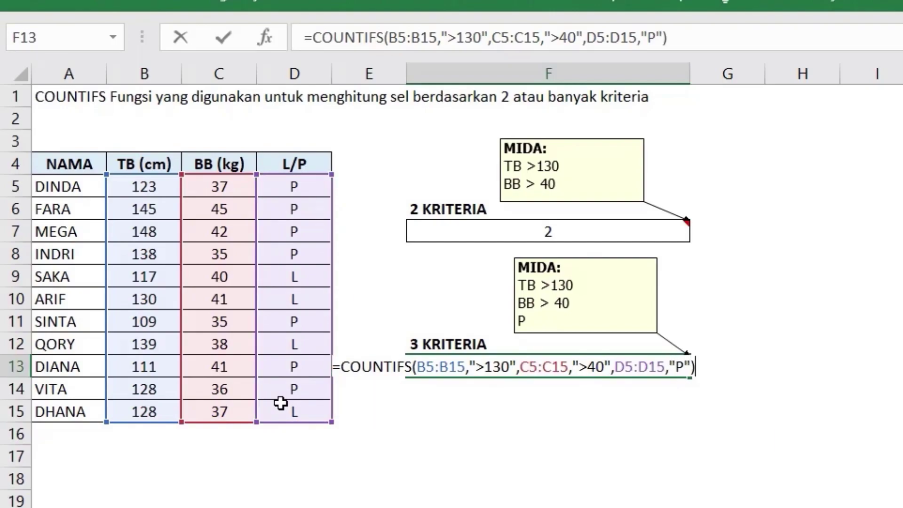
{"action": "key", "text": "Return"}
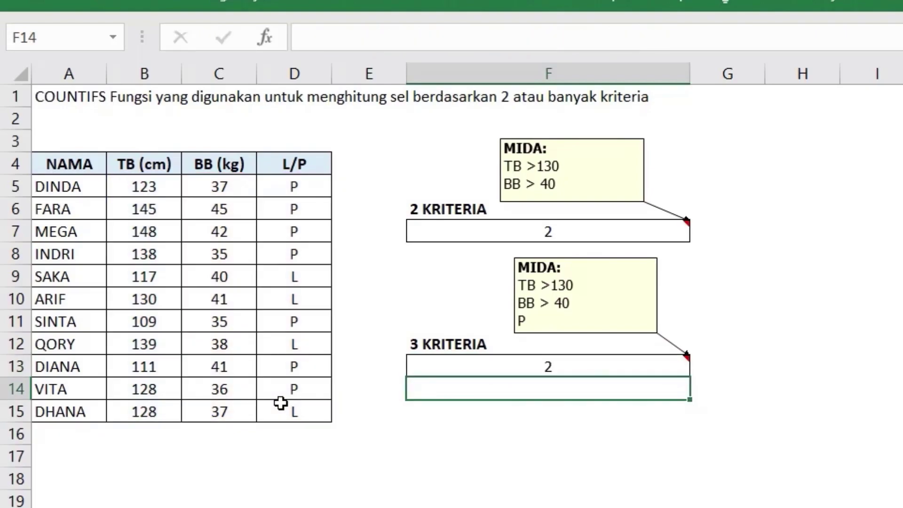
Compare the two-criteria formula in cell F7 with the three-criteria formula in F13, and finish on empty cell F19.
{"action": "left_click", "coordinate": [521, 239]}
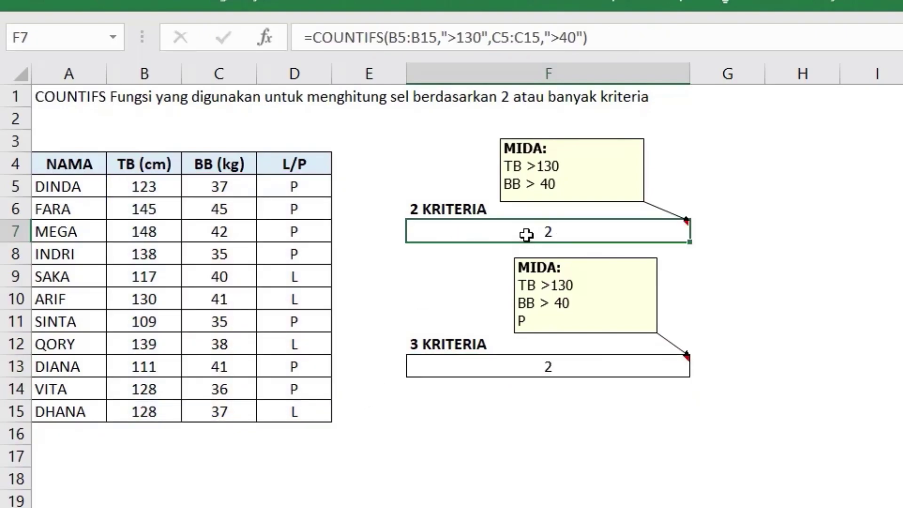
{"action": "left_click", "coordinate": [576, 371]}
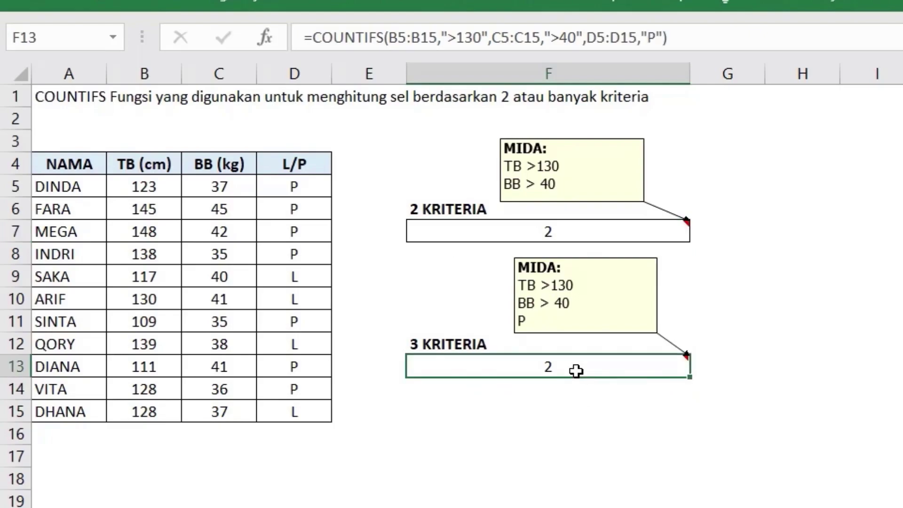
{"action": "left_click", "coordinate": [474, 228]}
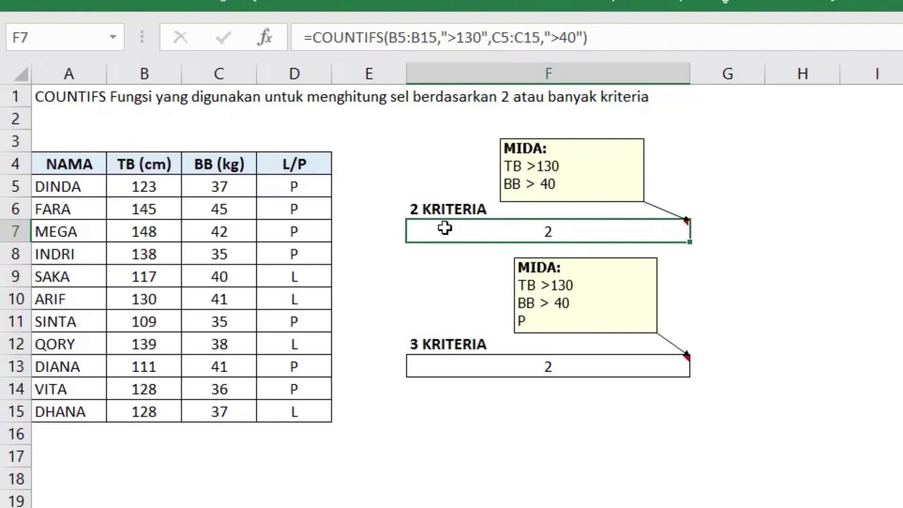
{"action": "left_click", "coordinate": [446, 494]}
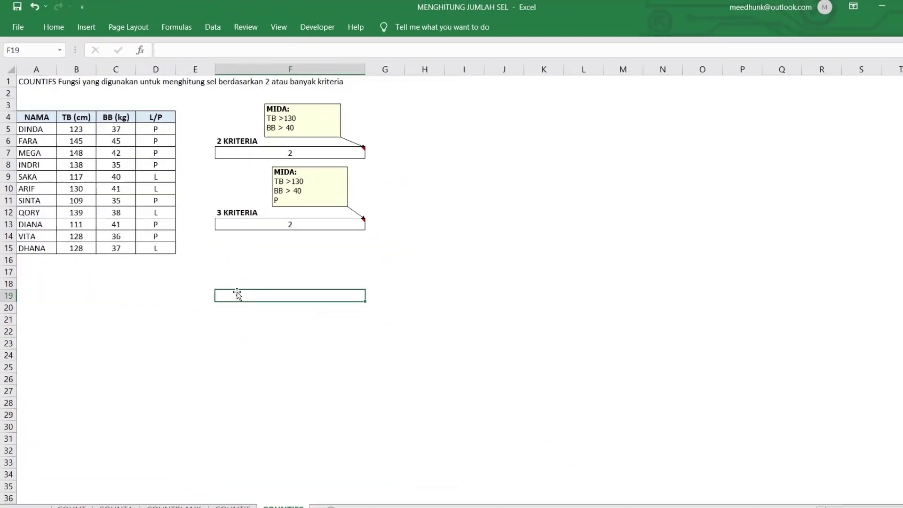